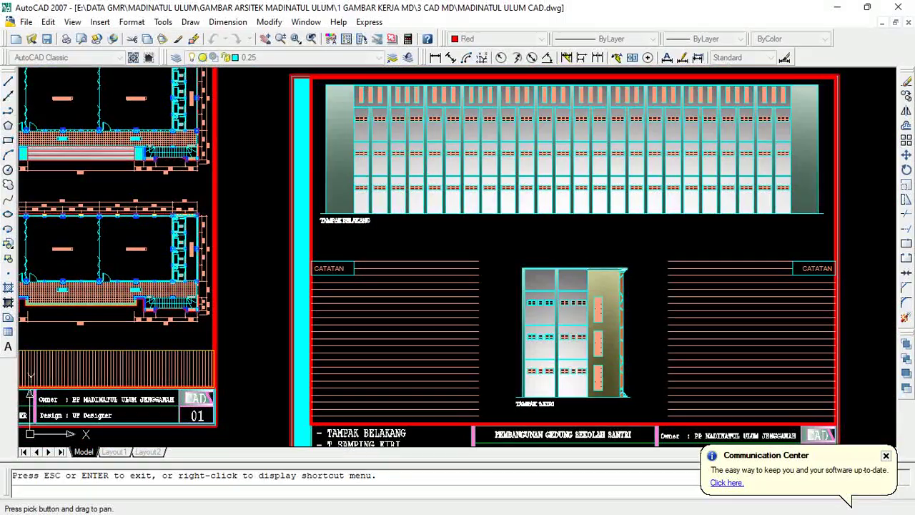
Step: Examine the elevation sheet, the floor plans of levels 3 and 4, and the building section sheet
drag(392, 229, 656, 71)
mouse_move(286, 357)
mouse_down()
mouse_move(486, 155)
mouse_move(486, 137)
mouse_up()
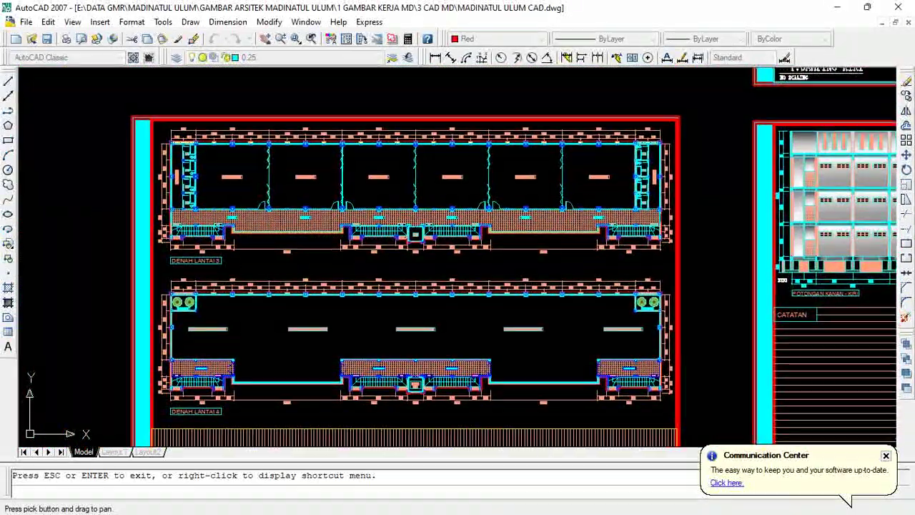
drag(858, 438, 868, 414)
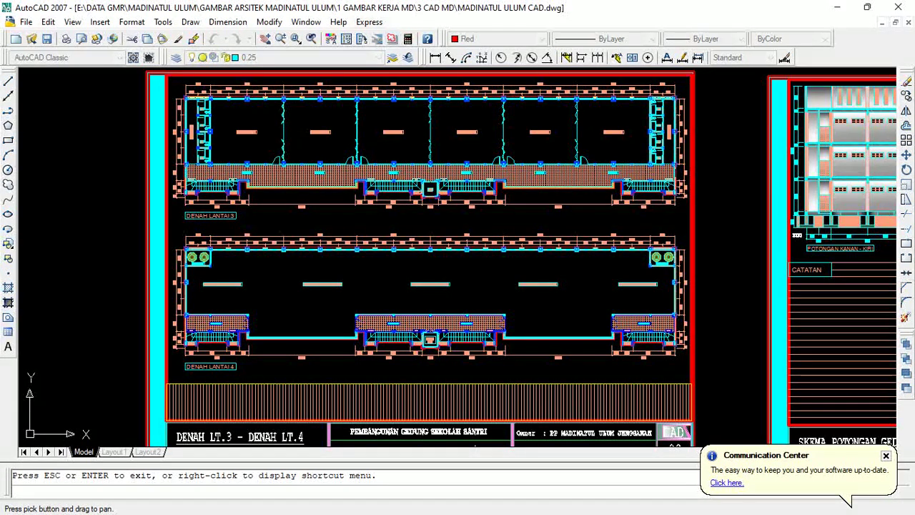
mouse_move(868, 415)
mouse_down()
mouse_move(843, 379)
mouse_move(683, 412)
mouse_move(333, 406)
mouse_up()
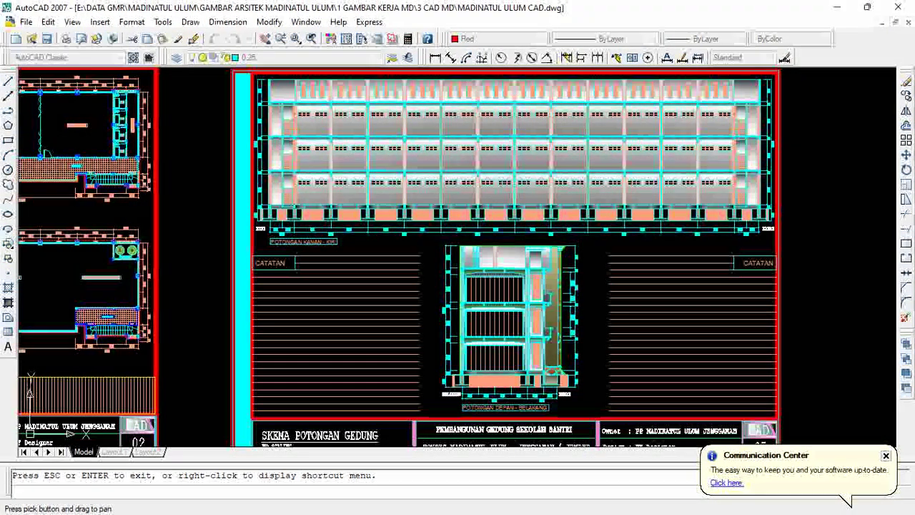
Step: Review the foundation sheets for the concrete footings and stone foundation, ending at the concrete sloof sheet
middle_drag(429, 314, 549, 158)
middle_drag(514, 314, 404, 165)
middle_drag(457, 286, 421, 219)
drag(421, 219, 420, 202)
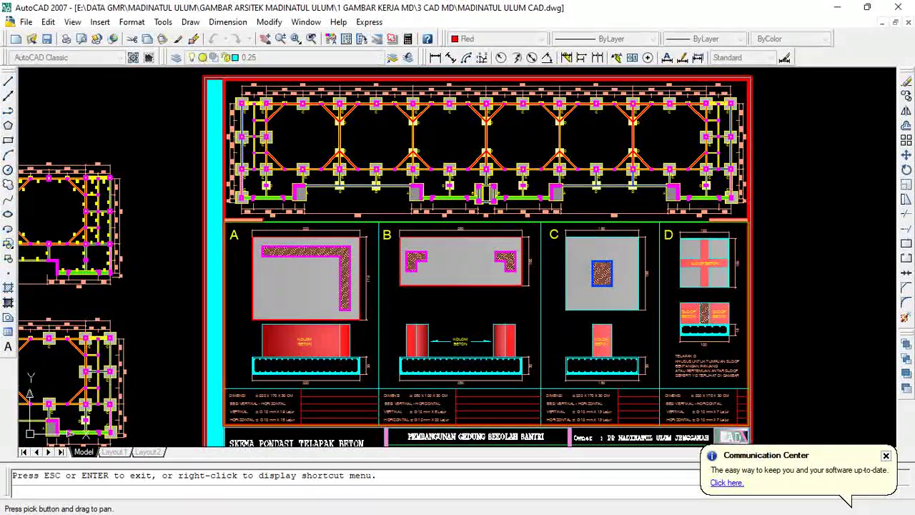
mouse_move(457, 322)
middle_down()
mouse_move(451, 211)
mouse_move(461, 132)
middle_up()
mouse_move(457, 322)
mouse_down()
mouse_move(429, 209)
mouse_move(435, 135)
mouse_up()
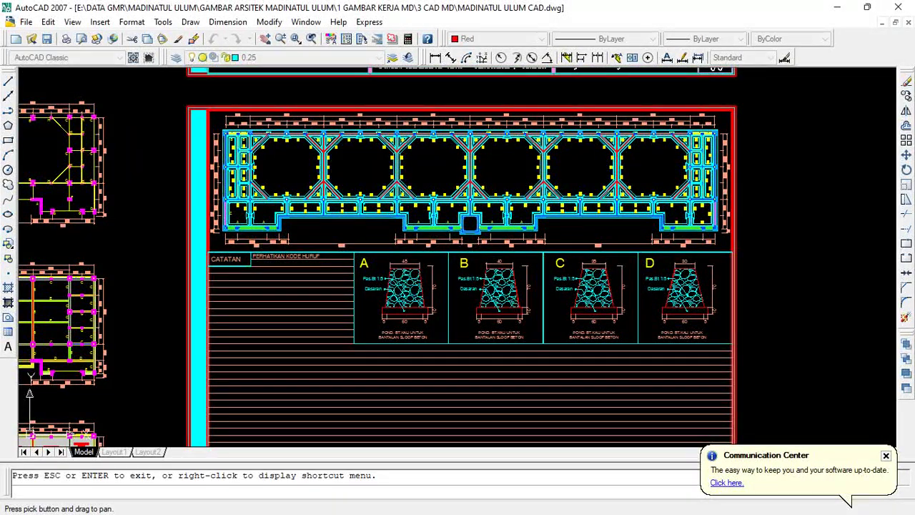
drag(435, 134, 431, 67)
mouse_move(429, 286)
mouse_down()
mouse_move(422, 264)
mouse_move(457, 142)
mouse_up()
mouse_move(428, 286)
mouse_down()
mouse_move(422, 204)
mouse_move(429, 268)
mouse_move(433, 150)
mouse_up()
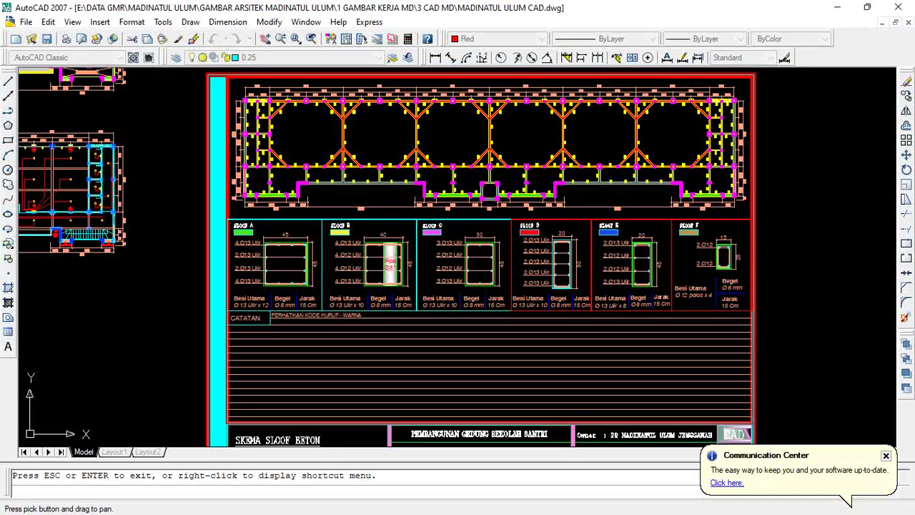
Step: Inspect the first-floor structural sheets covering concrete columns, beams and the deck slab
mouse_move(472, 321)
mouse_down()
mouse_move(466, 130)
mouse_move(466, 191)
mouse_move(467, 145)
mouse_up()
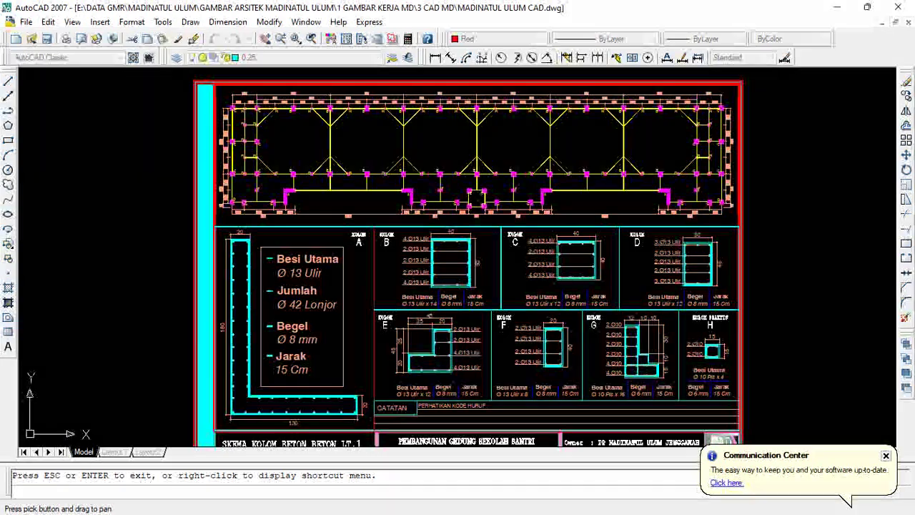
drag(468, 250, 469, 202)
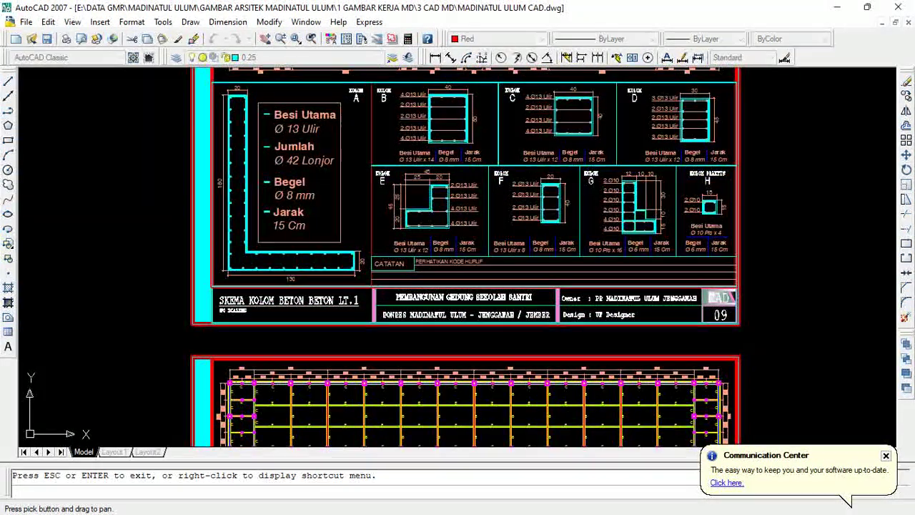
drag(468, 321, 476, 100)
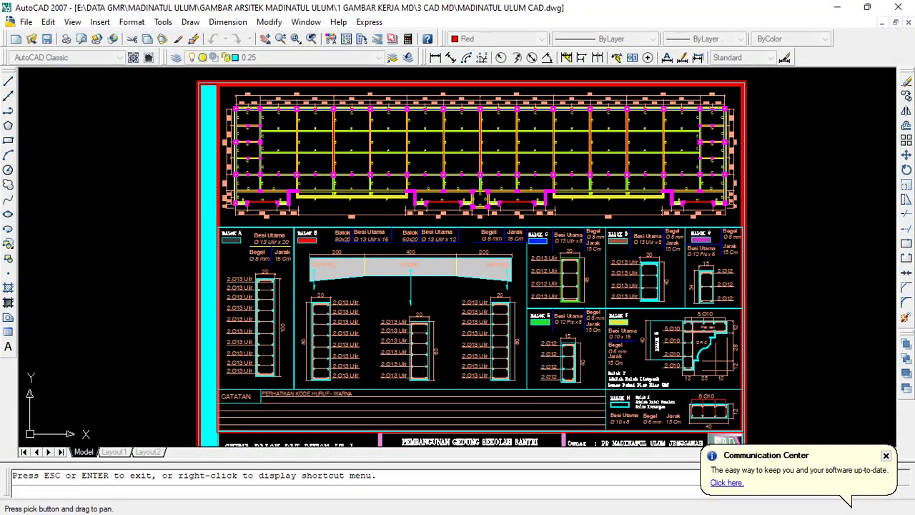
middle_drag(475, 207, 473, 158)
drag(474, 159, 476, 27)
drag(476, 207, 473, 137)
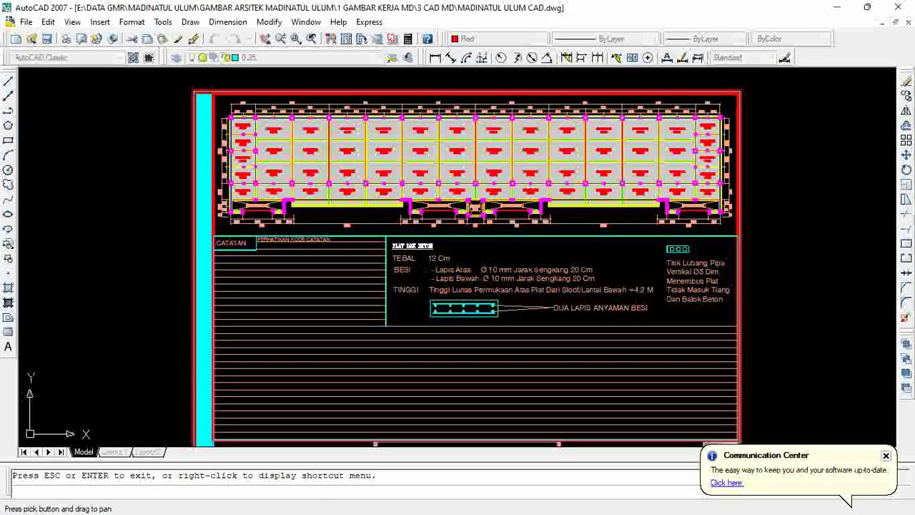
drag(476, 300, 466, 150)
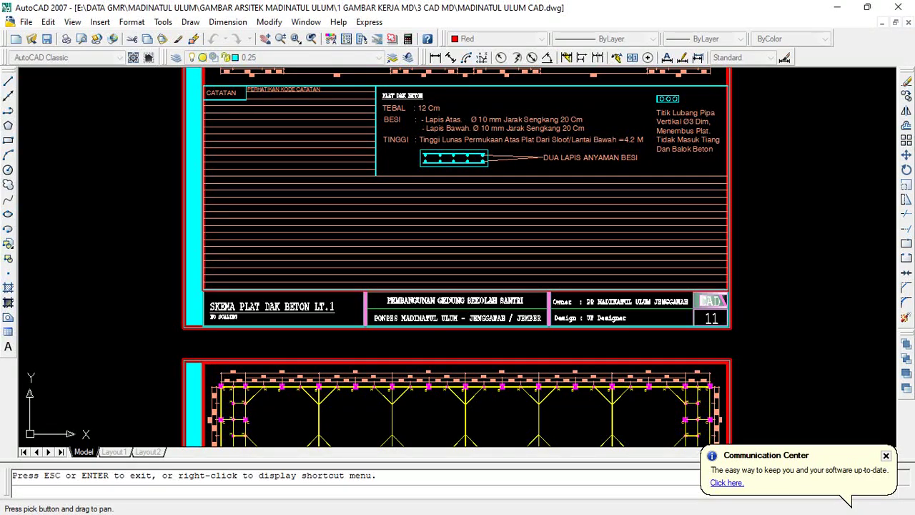
Step: Inspect the second-floor structural sheets for columns, beams and deck slab, including a closer look at the beam details
mouse_move(472, 307)
mouse_down()
mouse_move(453, 189)
mouse_move(453, 72)
mouse_up()
drag(457, 358, 462, 134)
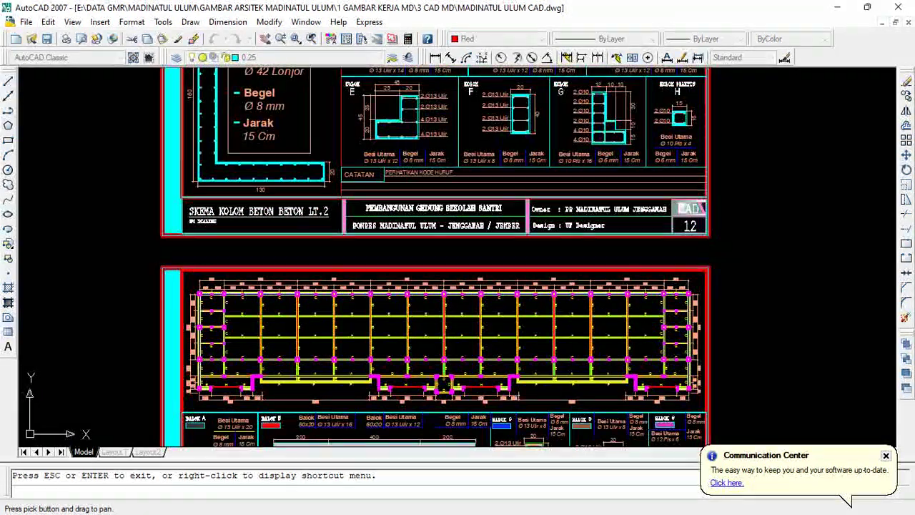
drag(457, 321, 476, 160)
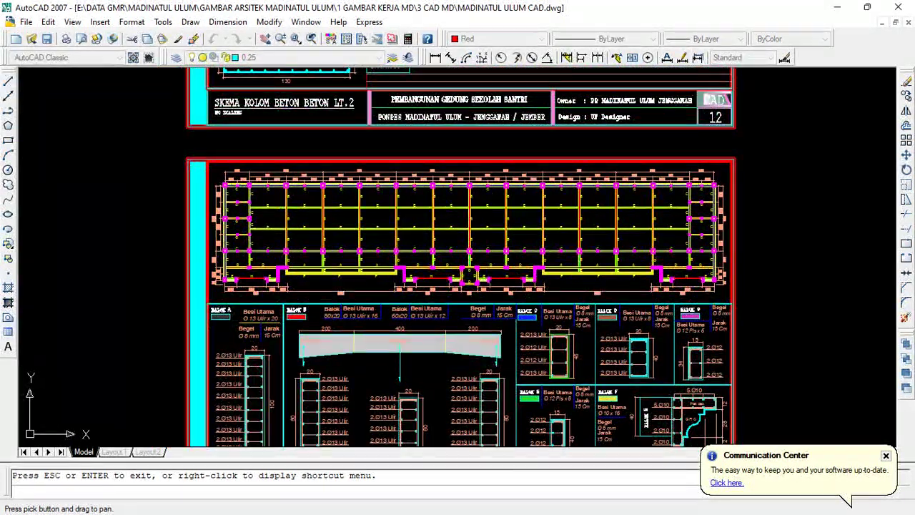
middle_drag(471, 361, 463, 297)
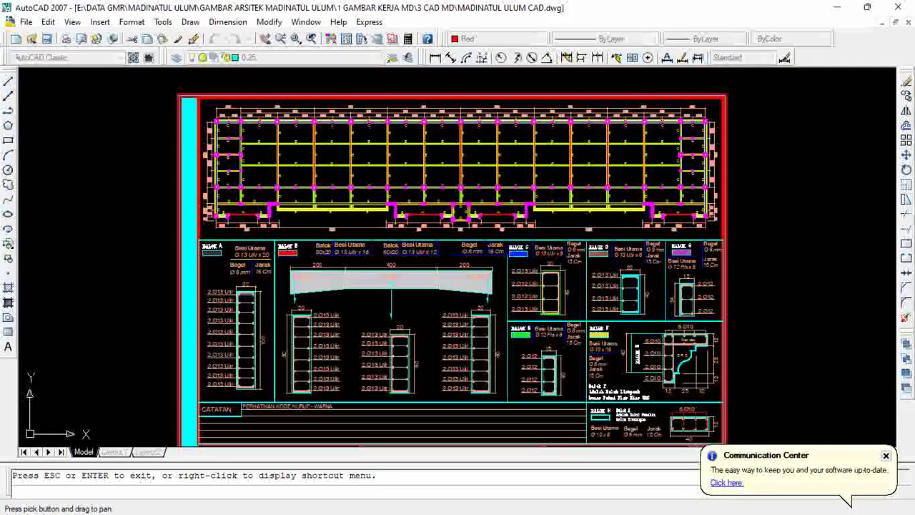
scroll(463, 296, up, 4)
scroll(468, 300, down, 5)
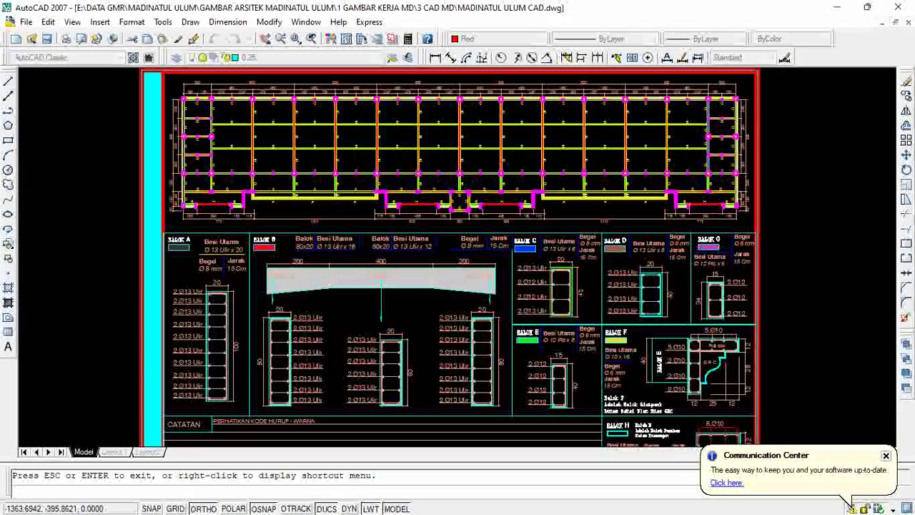
mouse_move(468, 300)
middle_down()
mouse_move(458, 183)
mouse_move(465, 142)
middle_up()
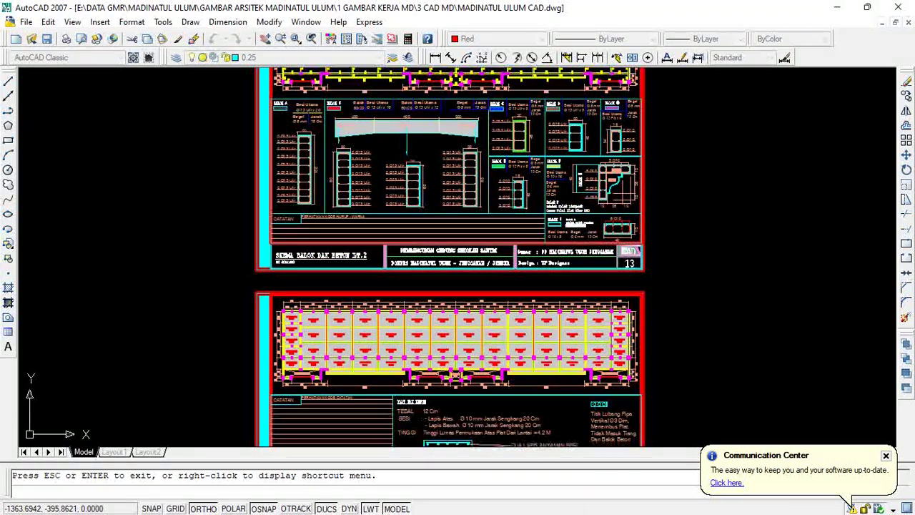
middle_drag(432, 300, 431, 246)
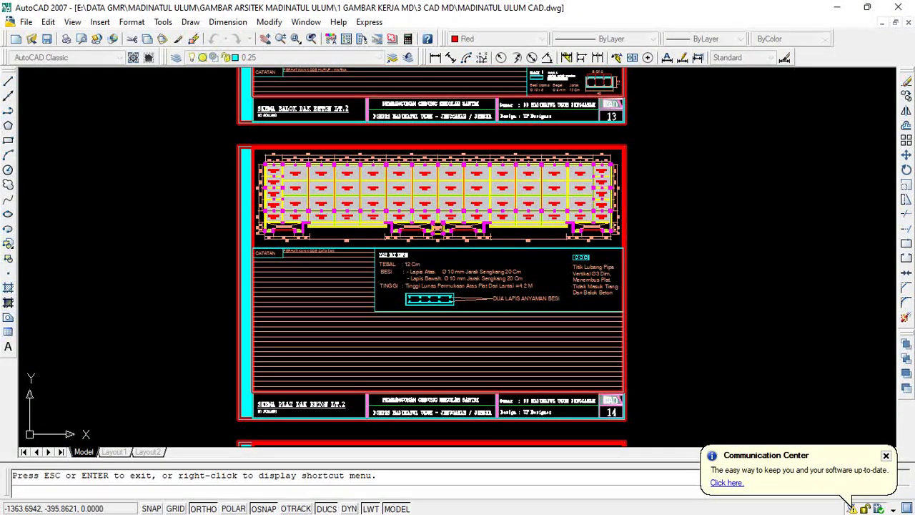
middle_drag(432, 286, 434, 219)
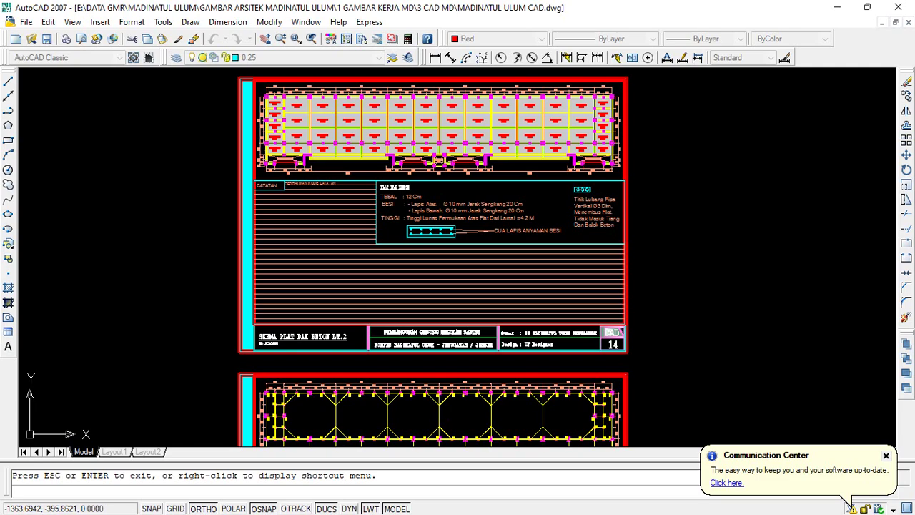
Step: Inspect the third-floor structural sheets for columns, beams and deck slab, checking the beam details and slab plan close up
middle_drag(432, 343, 428, 158)
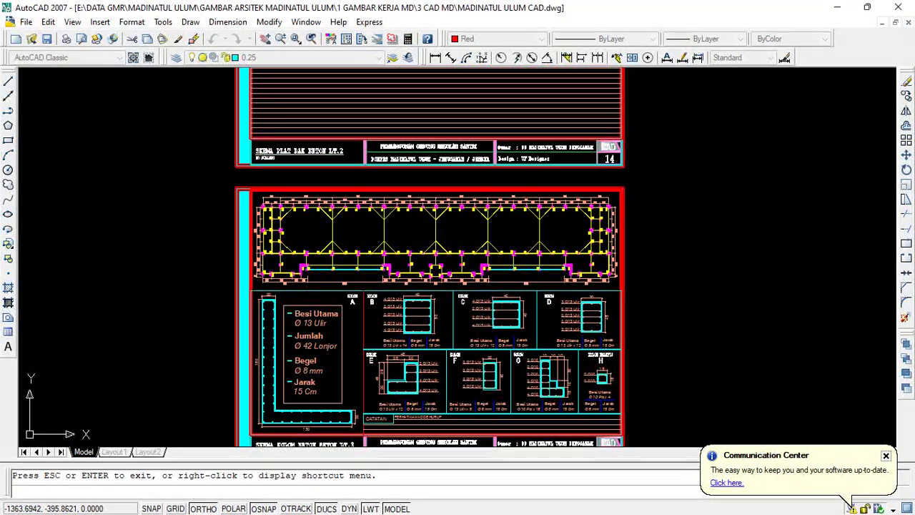
middle_drag(428, 286, 434, 196)
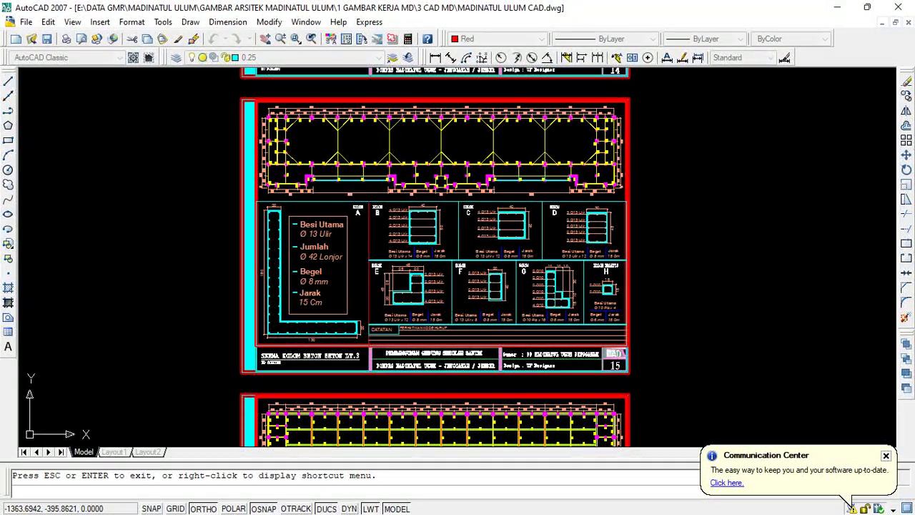
drag(436, 336, 442, 172)
drag(436, 286, 430, 205)
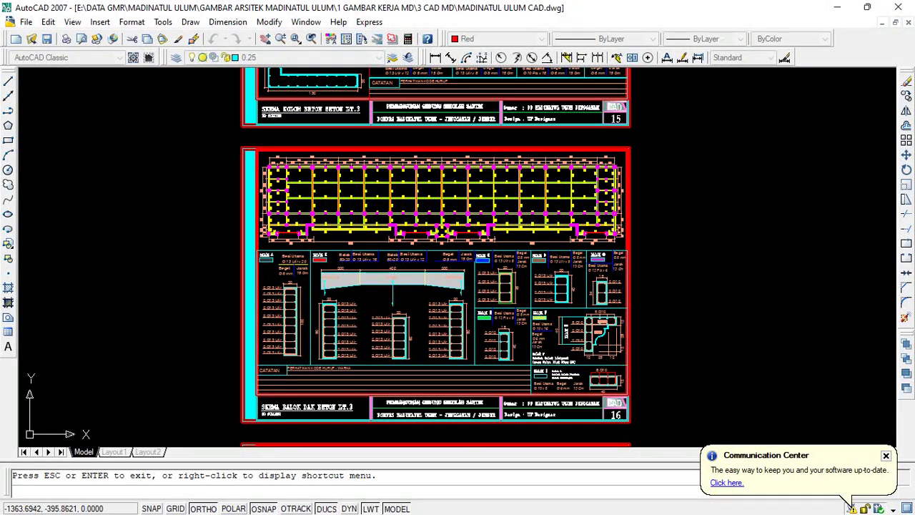
scroll(482, 348, up, 3)
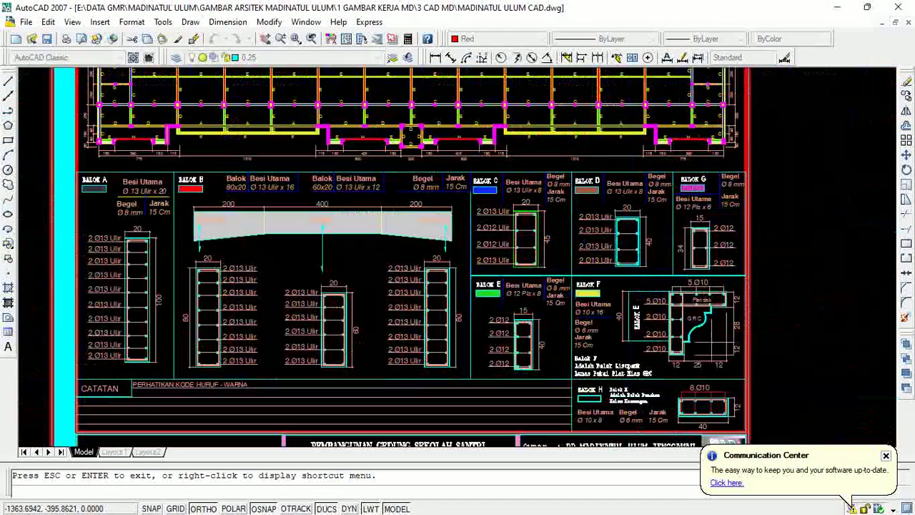
scroll(481, 348, down, 5)
drag(480, 348, 490, 185)
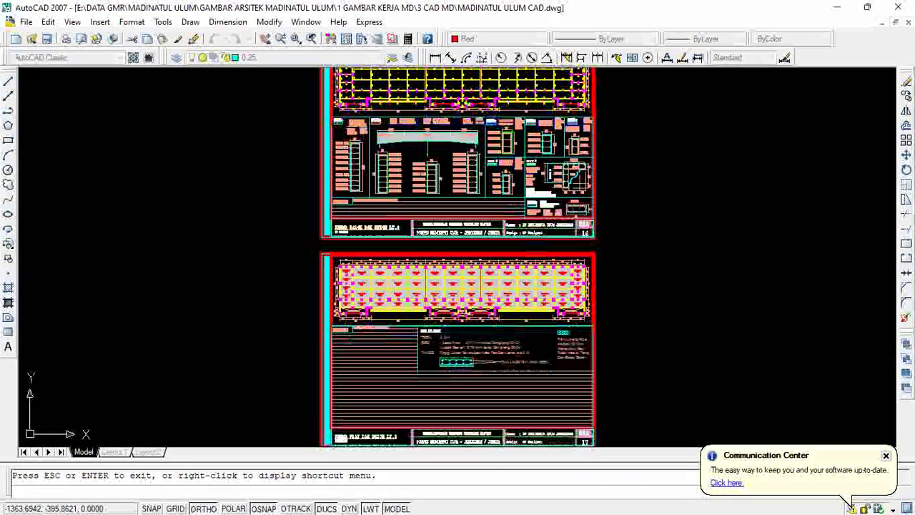
scroll(471, 303, up, 6)
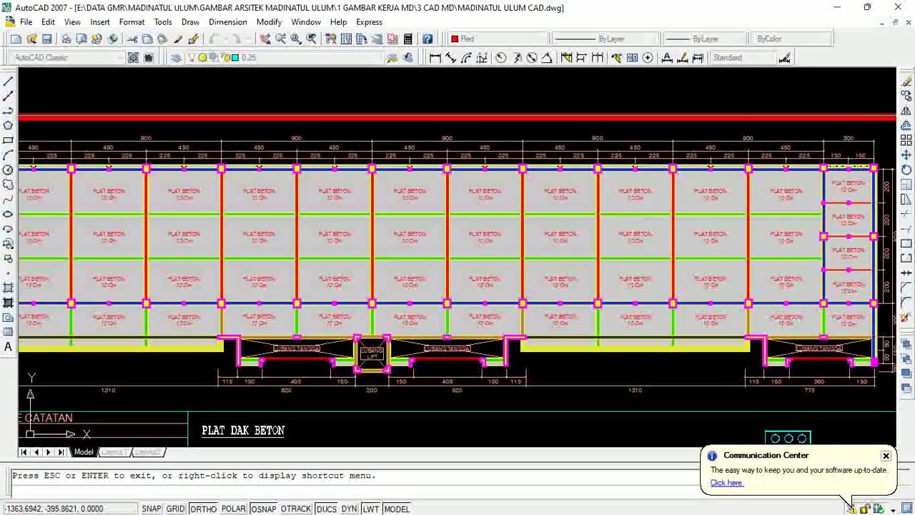
scroll(483, 281, down, 2)
drag(483, 282, 469, 368)
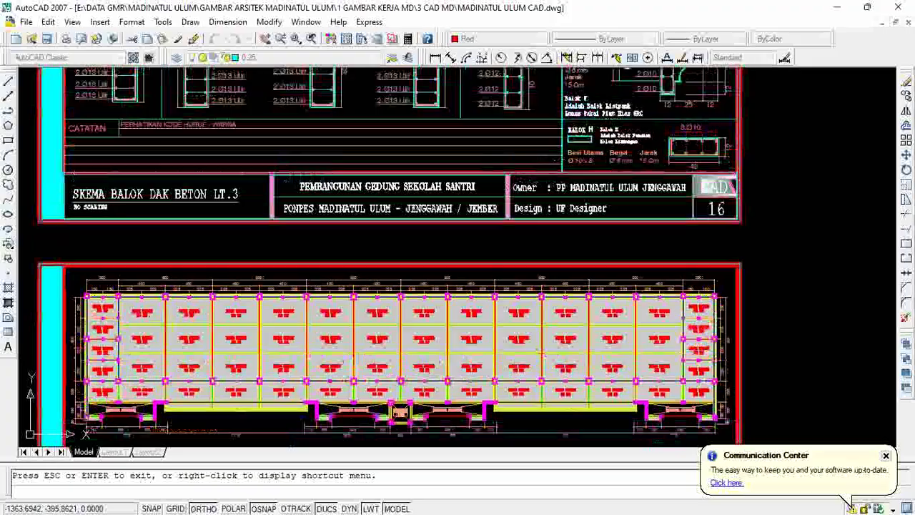
Step: Return through the third-floor beam sheet to the third-floor column sheet for another overview
mouse_move(465, 218)
middle_down()
mouse_move(448, 357)
mouse_move(466, 427)
middle_up()
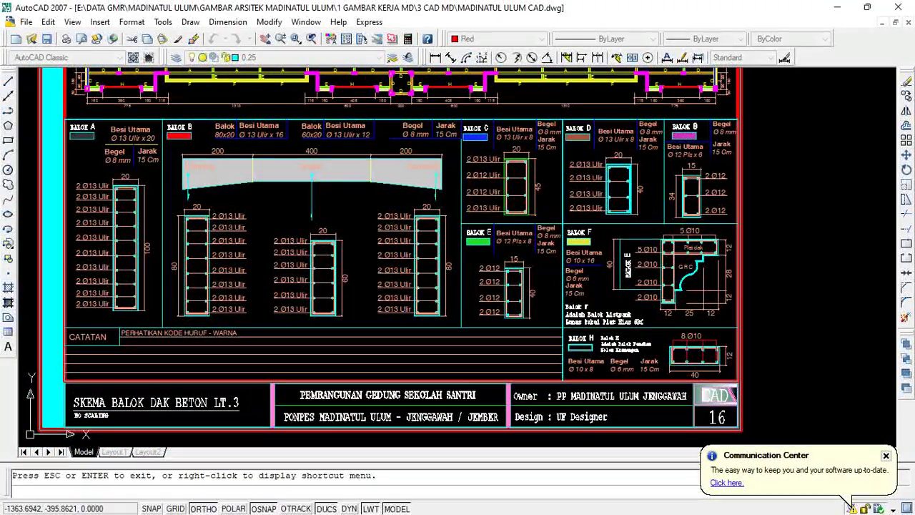
mouse_move(476, 130)
middle_down()
mouse_move(506, 205)
mouse_move(511, 269)
middle_up()
scroll(511, 269, down, 4)
middle_drag(503, 236, 476, 382)
middle_drag(468, 285, 480, 339)
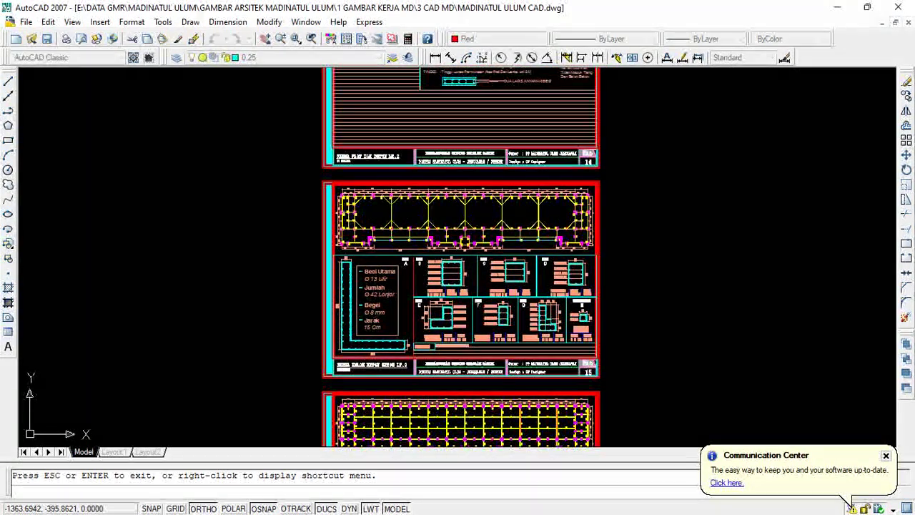
Step: Minimize AutoCAD and switch to Chrome showing the Rumahku Nusa YouTube channel
click(838, 7)
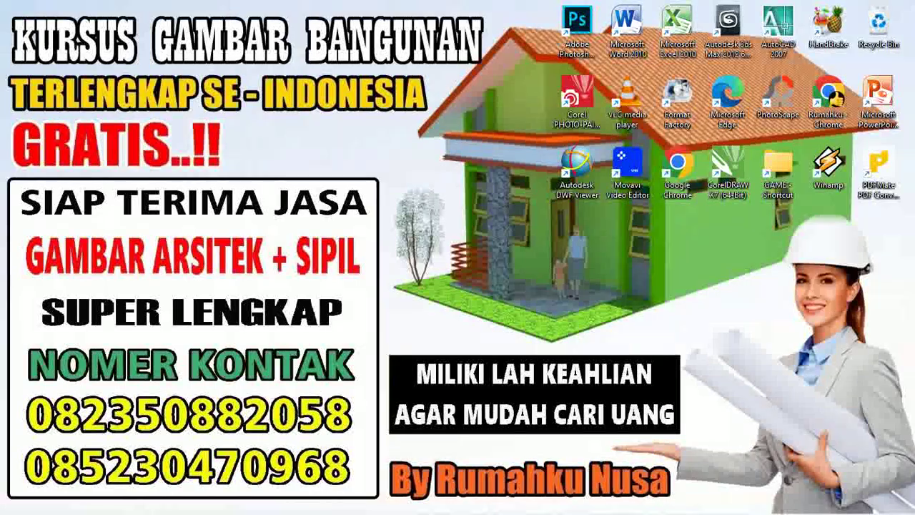
mouse_move(442, 513)
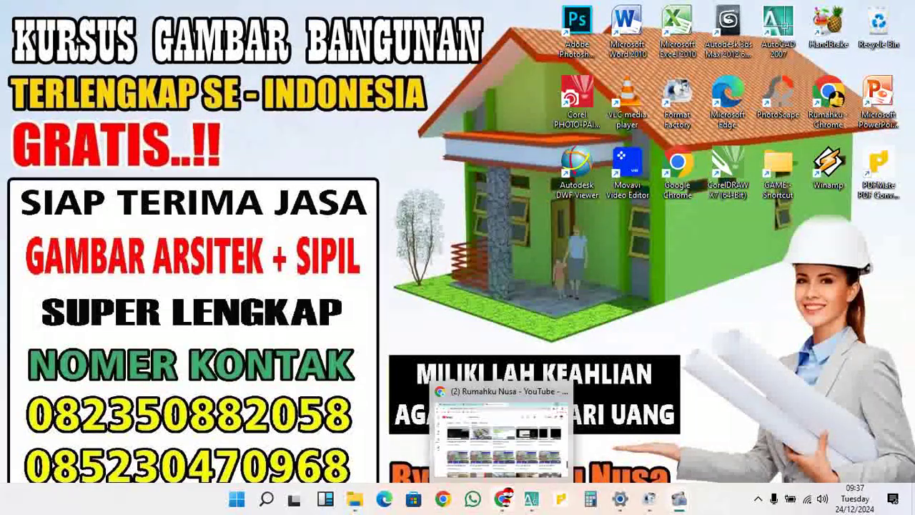
click(504, 498)
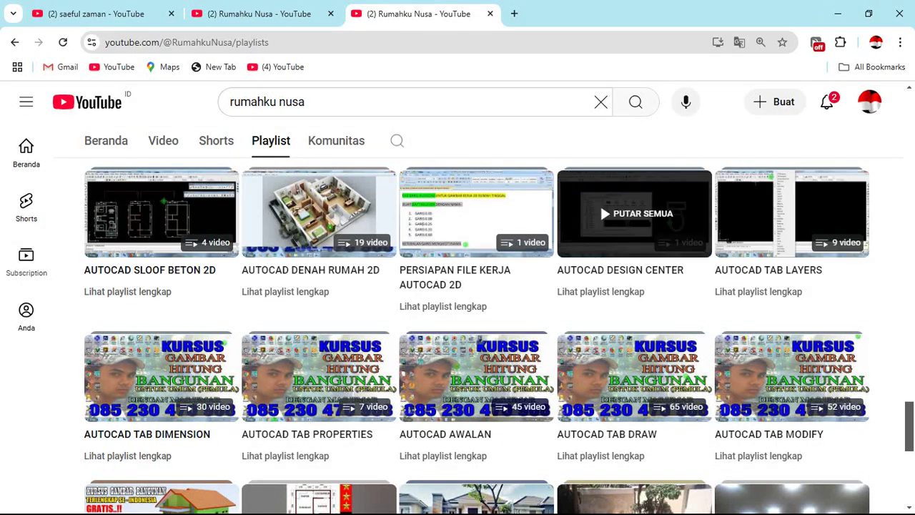
Step: Show the channel's video list and browse the numbered beginner AutoCAD lessons, from the first lesson toward the later ones
click(257, 14)
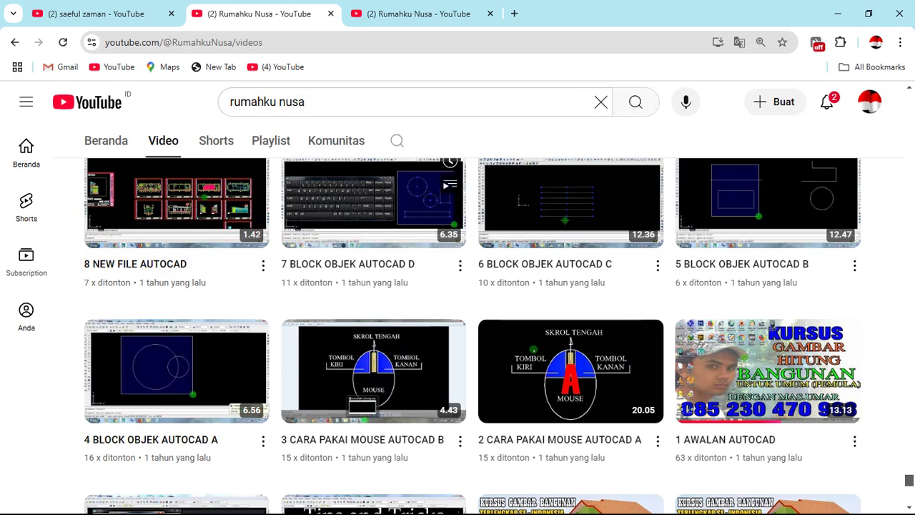
scroll(831, 343, down, 1)
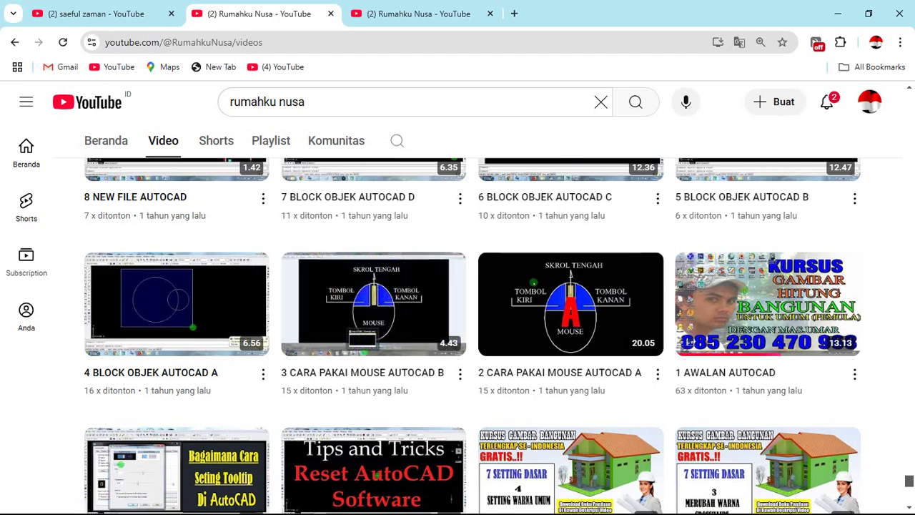
scroll(472, 322, up, 1)
scroll(571, 300, up, 4)
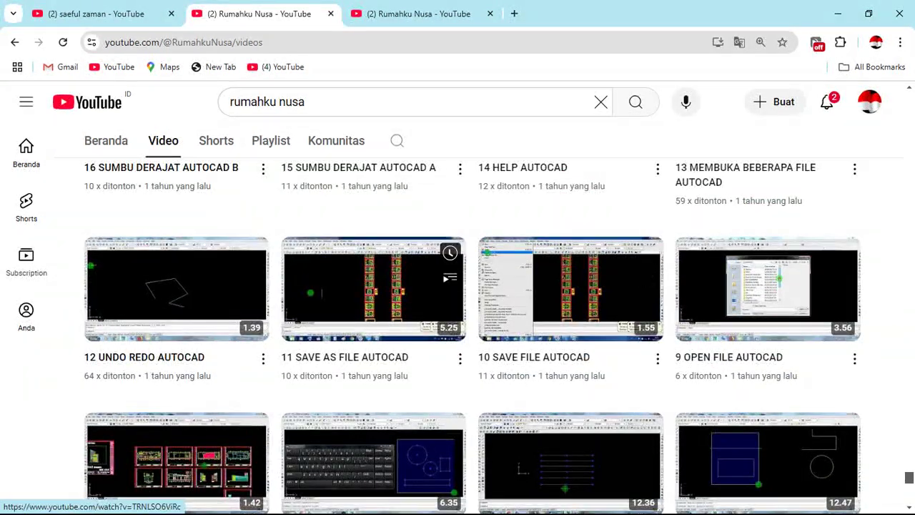
Step: Return to the channel's playlists and browse the AutoCAD topics from the basics toward the house-drawing series
key(ctrl+Tab)
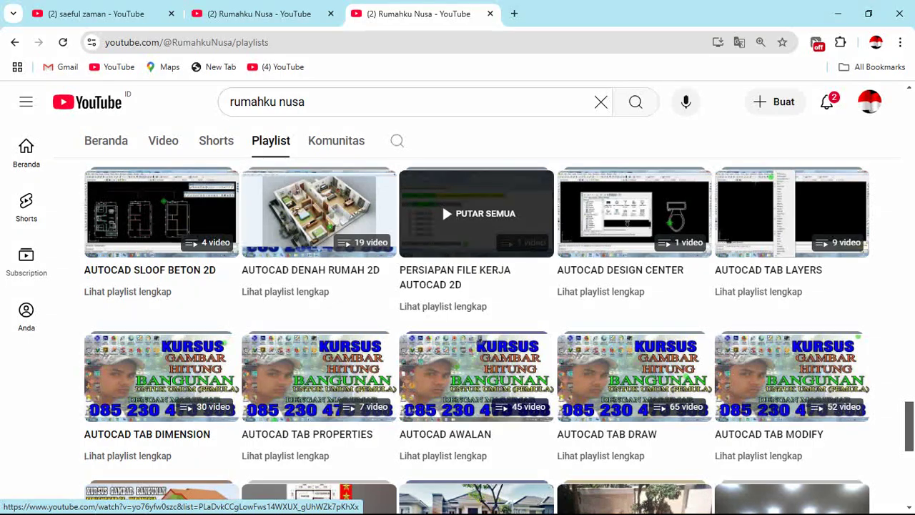
scroll(442, 203, up, 5)
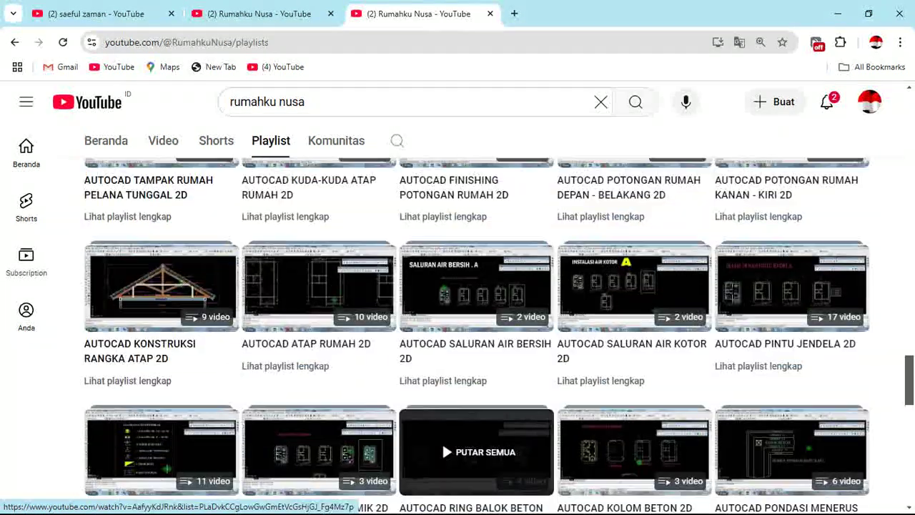
Step: Browse the channel's playlists from the newest 3Ds Max topics through AutoCAD 3D and 2D house drawing to the basic AutoCAD topics
scroll(442, 441, up, 10)
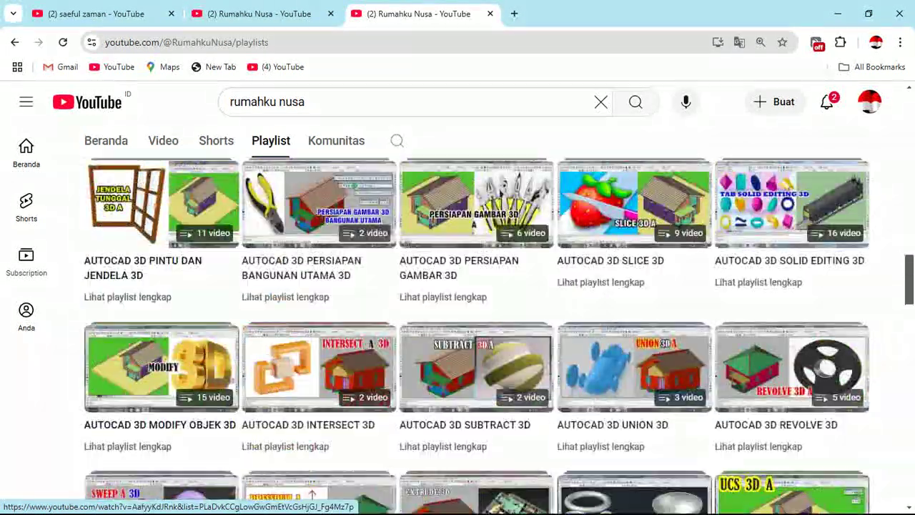
scroll(442, 396, up, 10)
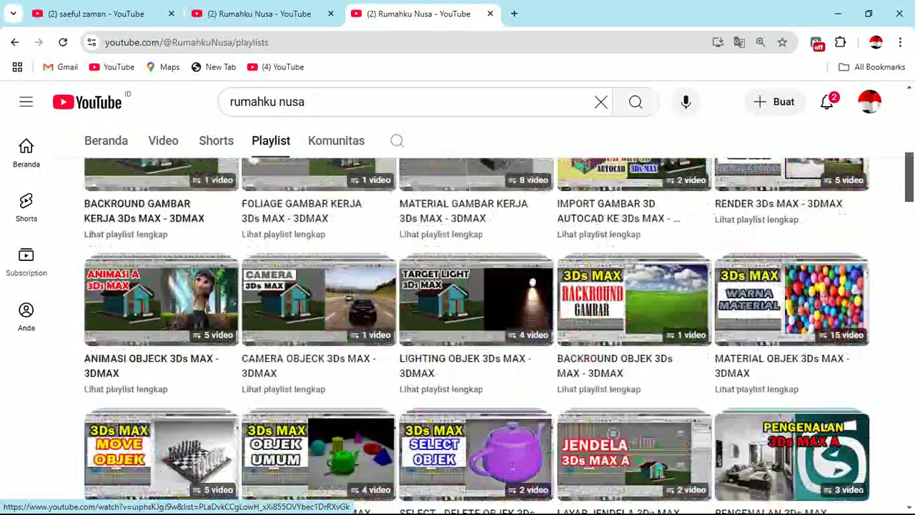
scroll(442, 395, up, 10)
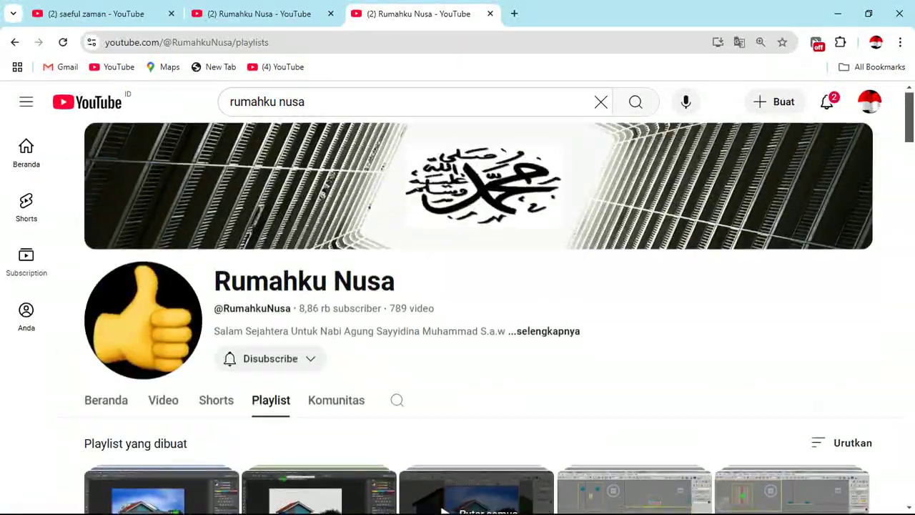
scroll(442, 395, down, 7)
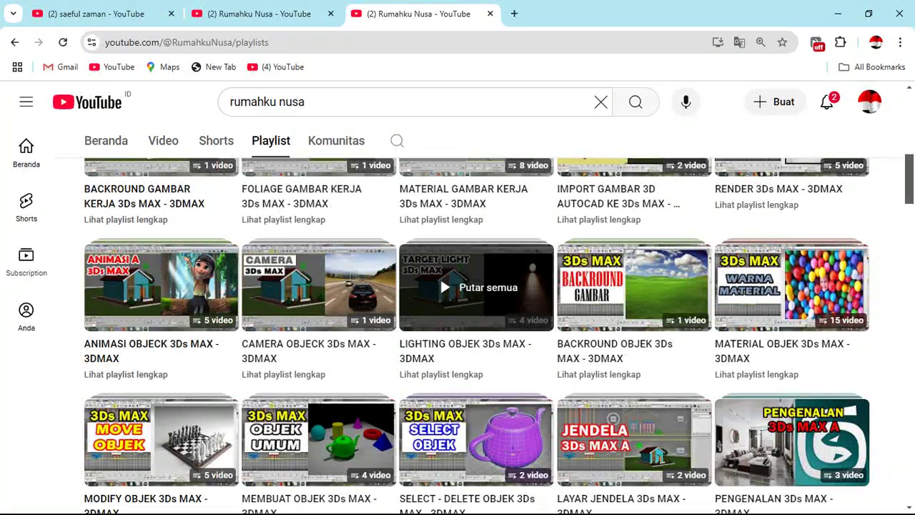
scroll(476, 287, down, 9)
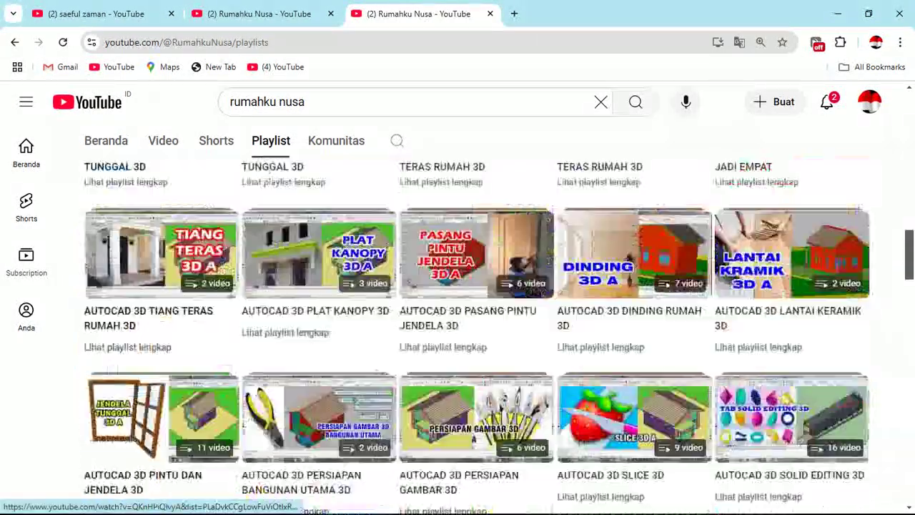
scroll(476, 287, down, 12)
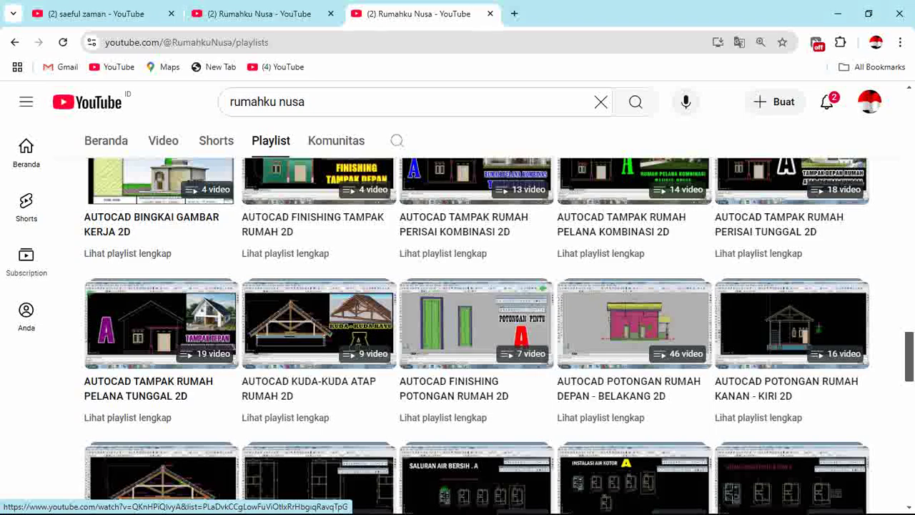
scroll(441, 315, down, 3)
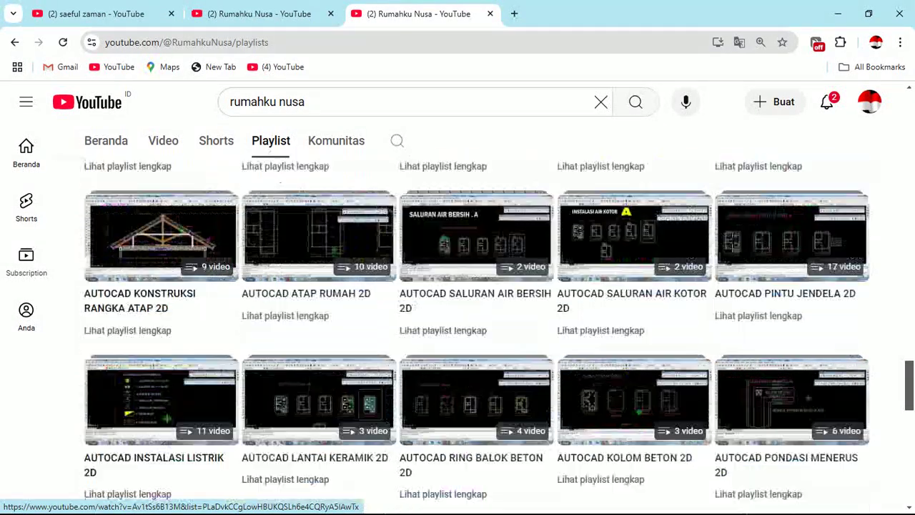
scroll(442, 315, down, 5)
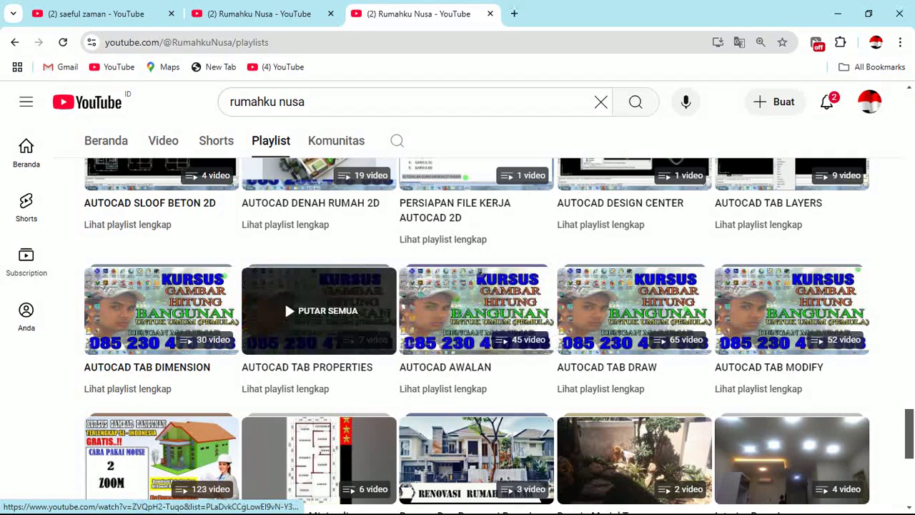
Step: Check the numbered beginner AutoCAD lessons in the channel's video list and return to the basic AutoCAD playlists
click(259, 13)
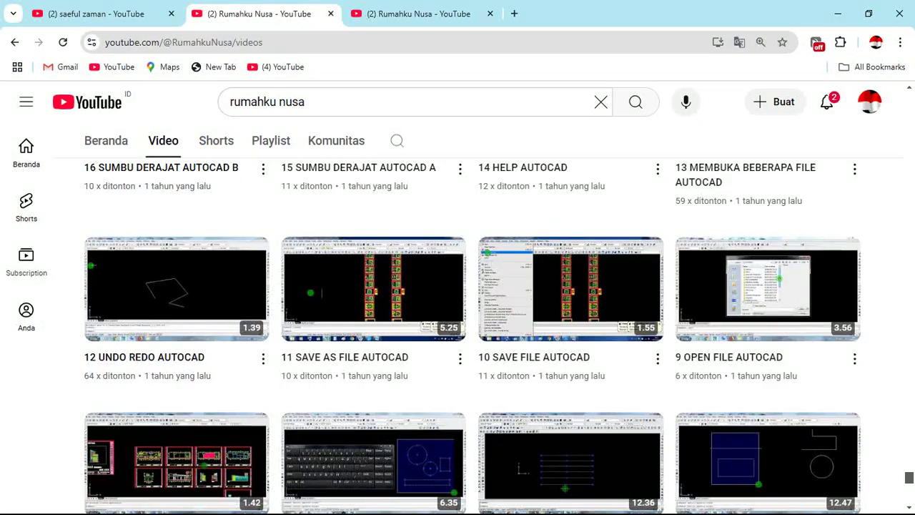
scroll(296, 280, down, 7)
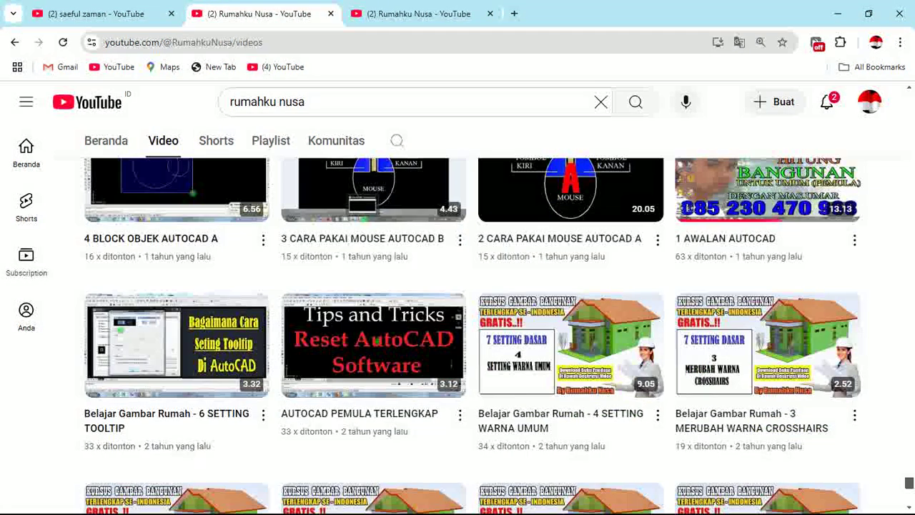
scroll(297, 321, up, 2)
scroll(297, 322, up, 6)
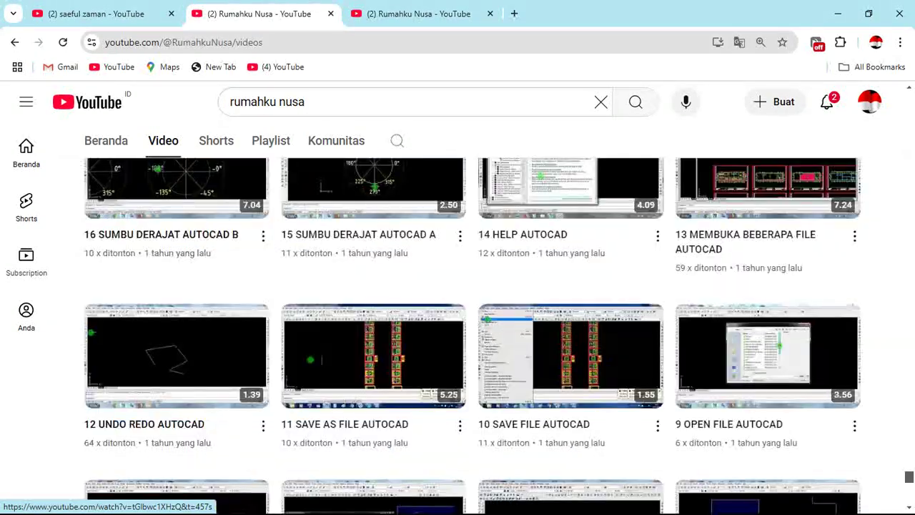
scroll(764, 372, up, 10)
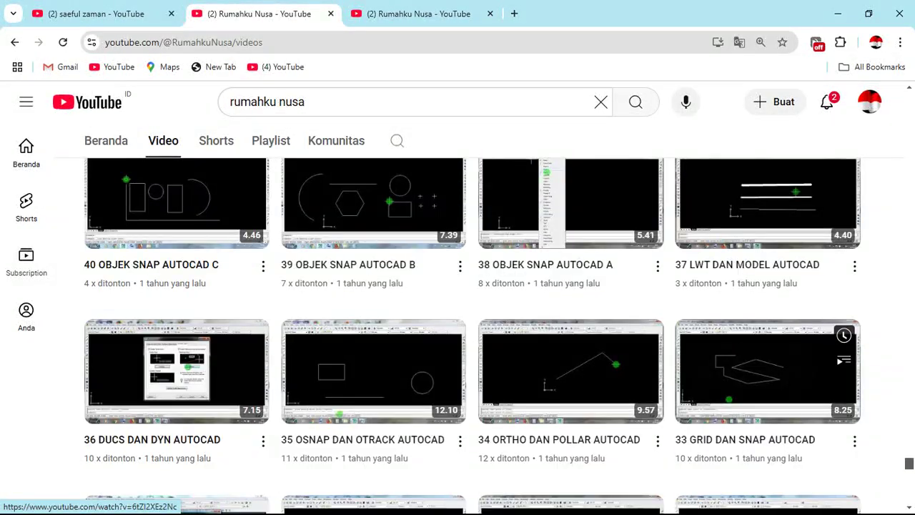
scroll(764, 372, down, 3)
click(418, 13)
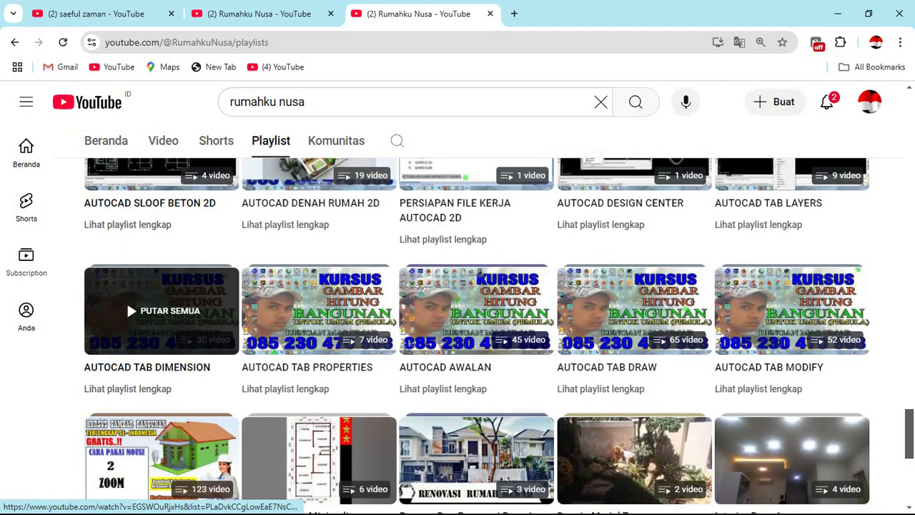
scroll(757, 353, up, 1)
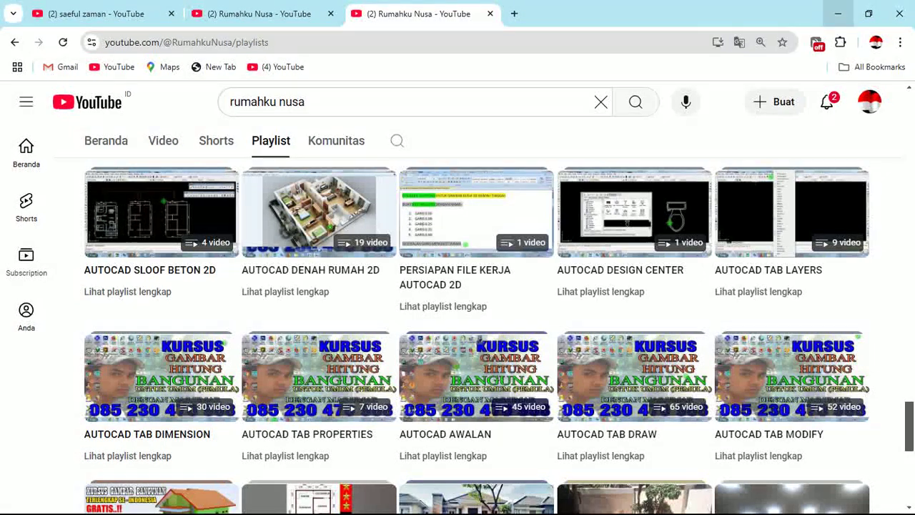
Step: Switch back to AutoCAD and examine the third-floor beam sheet, including its plan and beam reinforcement details
click(838, 13)
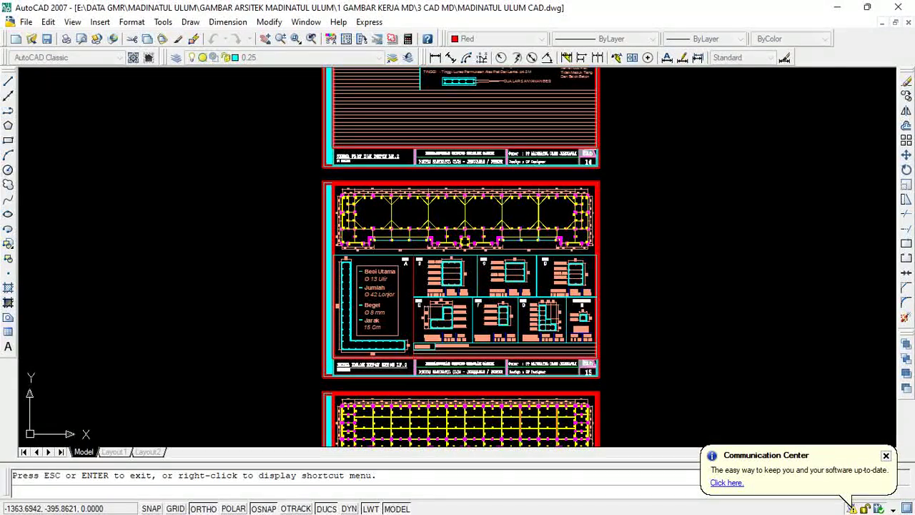
middle_drag(481, 429, 461, 307)
scroll(463, 344, up, 6)
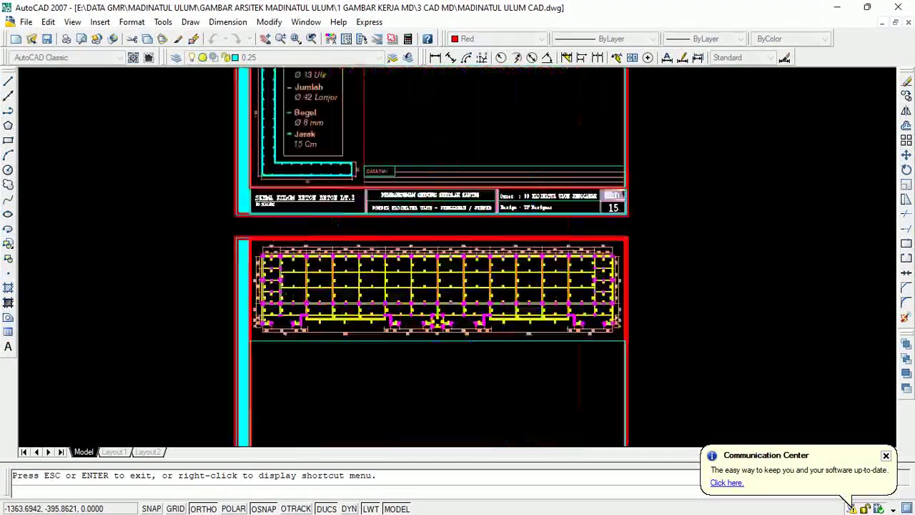
mouse_move(462, 344)
middle_down()
mouse_move(497, 311)
mouse_move(504, 285)
middle_up()
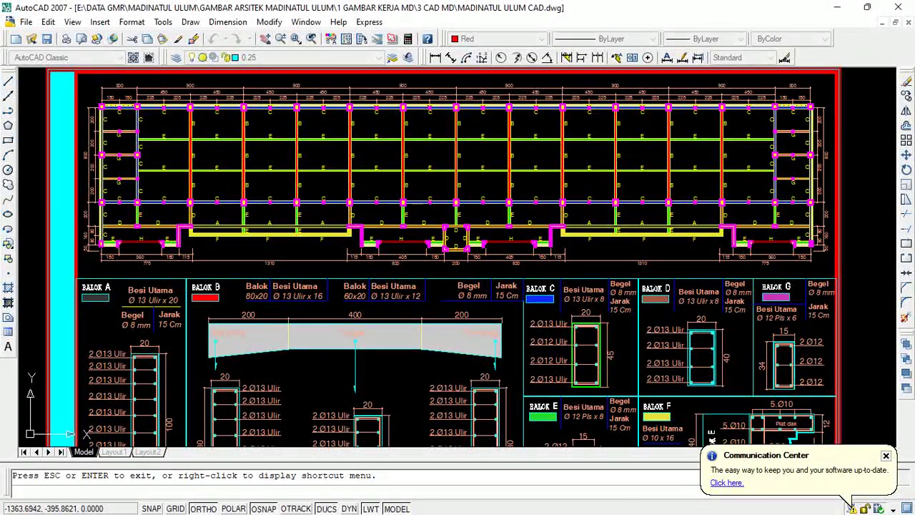
scroll(509, 302, down, 8)
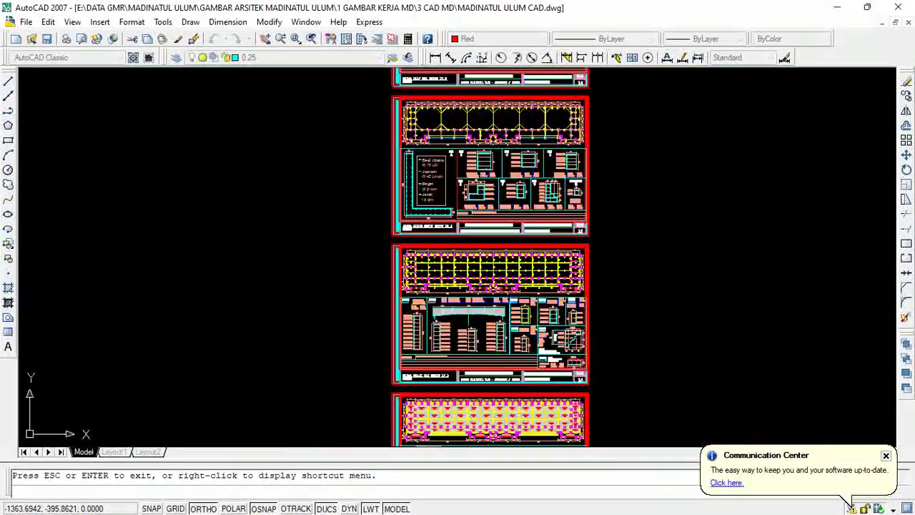
scroll(515, 357, up, 2)
scroll(508, 362, up, 4)
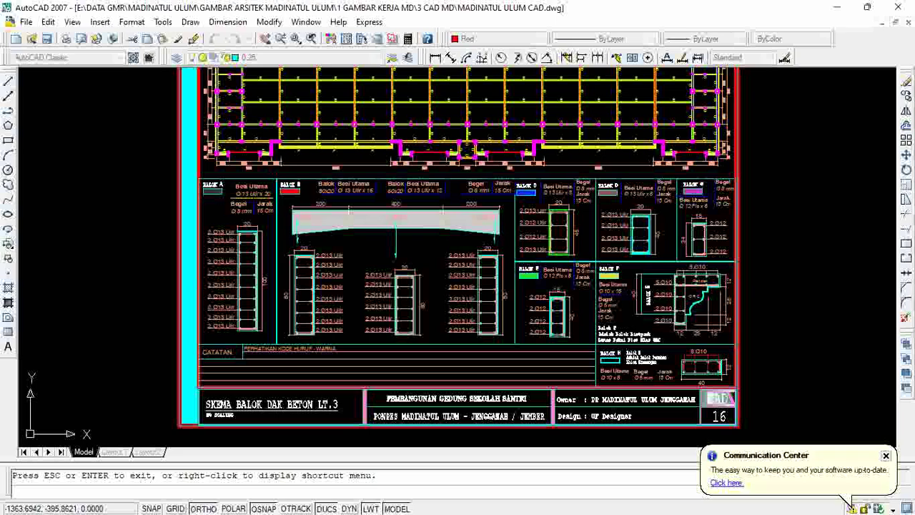
Step: Examine the third-floor concrete slab sheet with its plan and reinforcement notes
mouse_move(457, 258)
middle_down()
mouse_move(451, 280)
mouse_move(437, 127)
middle_up()
middle_drag(443, 286, 439, 161)
drag(429, 286, 466, 154)
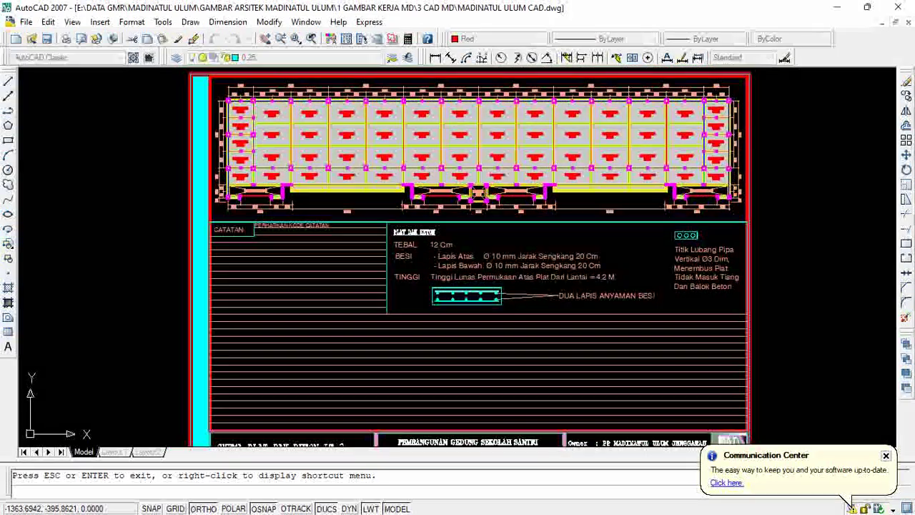
scroll(646, 230, up, 3)
scroll(632, 249, down, 4)
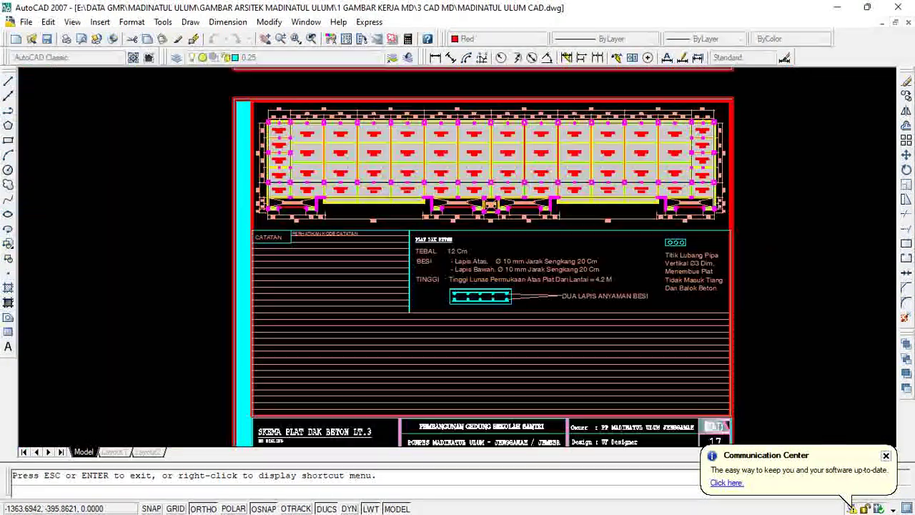
Step: Examine the fourth-floor concrete column sheet, including the plan and the details of columns A to H
scroll(634, 247, down, 3)
middle_drag(615, 335, 602, 189)
scroll(555, 368, up, 7)
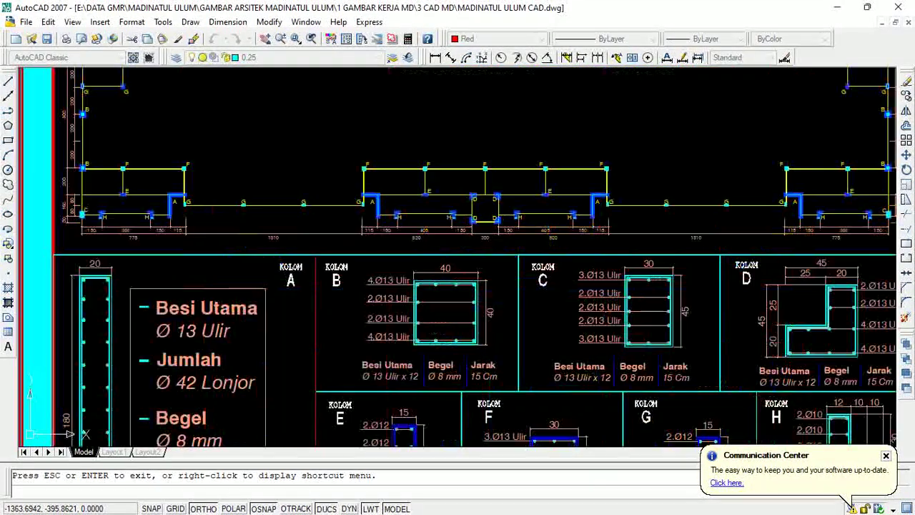
scroll(452, 203, down, 3)
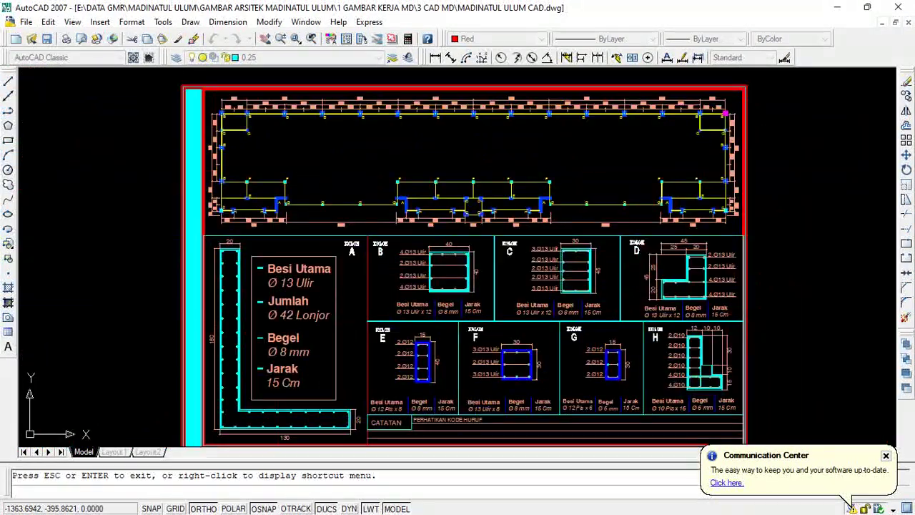
middle_drag(453, 204, 450, 124)
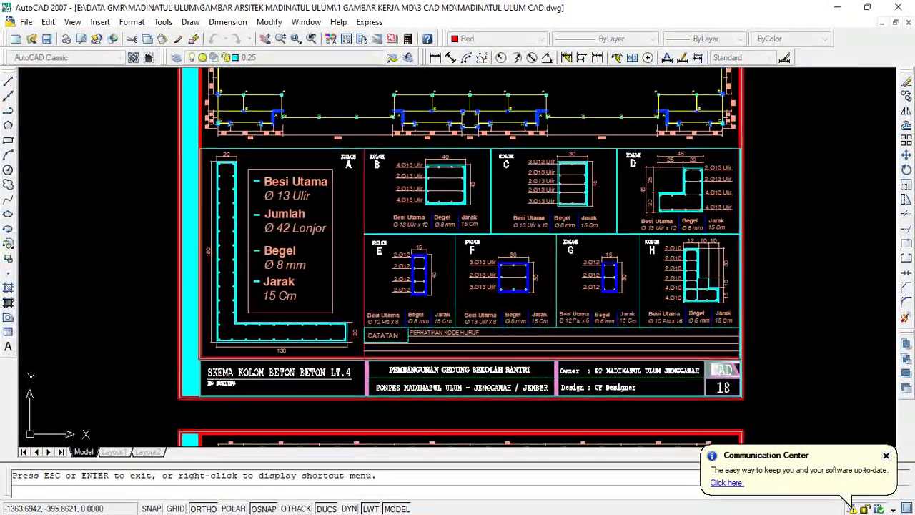
Step: Examine sheet 19 below the fourth-floor column sheet, including its plan and reinforcement details
scroll(518, 249, down, 3)
middle_drag(518, 248, 518, 118)
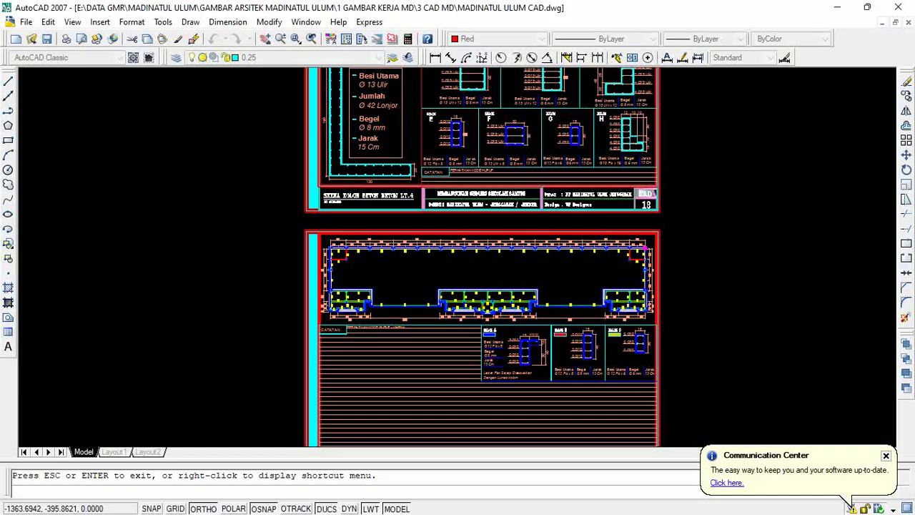
scroll(493, 329, up, 3)
middle_drag(493, 328, 468, 144)
scroll(468, 261, down, 4)
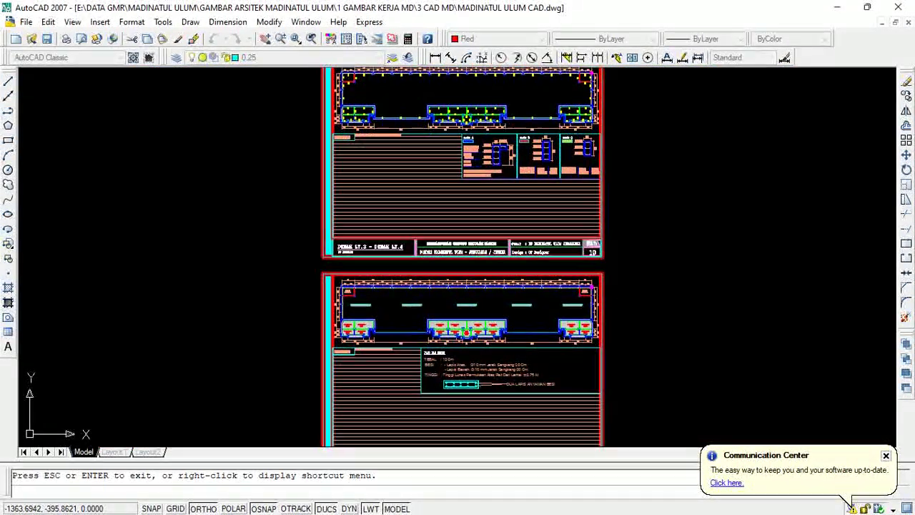
Step: Review sheet 20's slab plan and proceed to the electrical sheet for floors 1 and 2
scroll(475, 328, up, 3)
middle_drag(475, 328, 469, 113)
mouse_move(466, 317)
middle_down()
mouse_move(470, 232)
mouse_move(520, 276)
mouse_move(487, 155)
middle_up()
scroll(469, 232, up, 3)
scroll(520, 277, down, 2)
scroll(501, 210, down, 2)
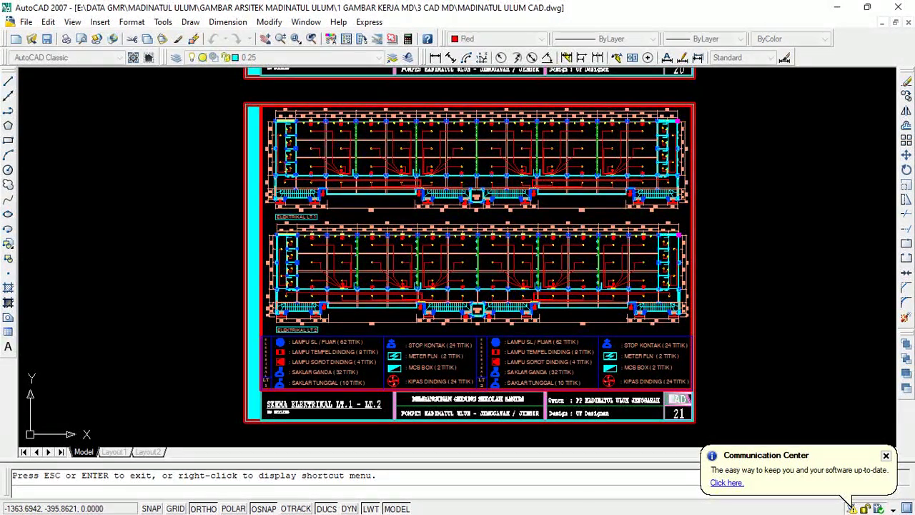
Step: Examine the electrical sheet for floors 3 and 4, including both plans and the symbol legend
middle_drag(500, 286, 479, 144)
mouse_move(465, 268)
middle_down()
mouse_move(466, 156)
mouse_move(484, 107)
middle_up()
middle_drag(472, 207, 466, 150)
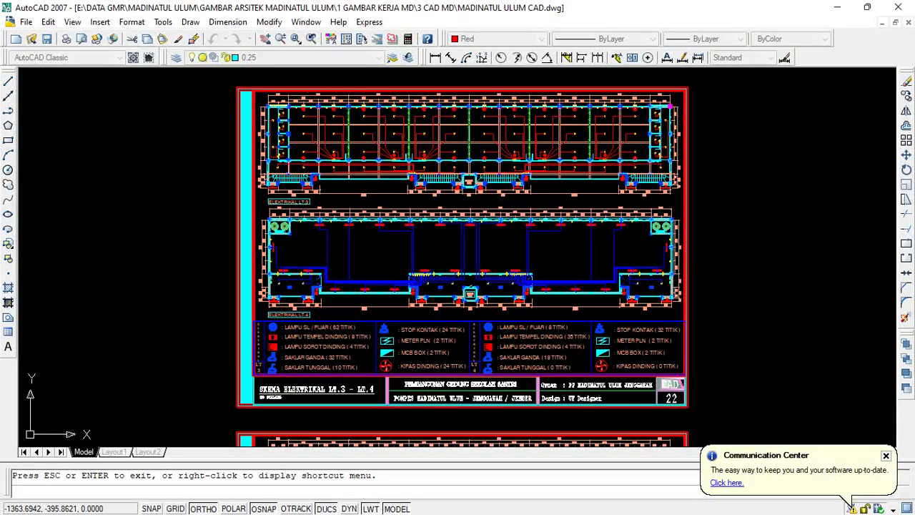
scroll(574, 181, up, 2)
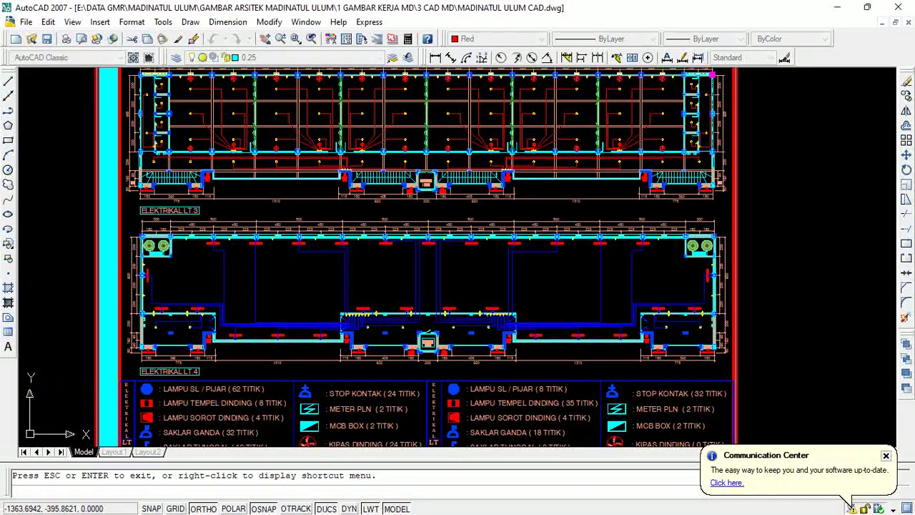
middle_drag(574, 181, 557, 122)
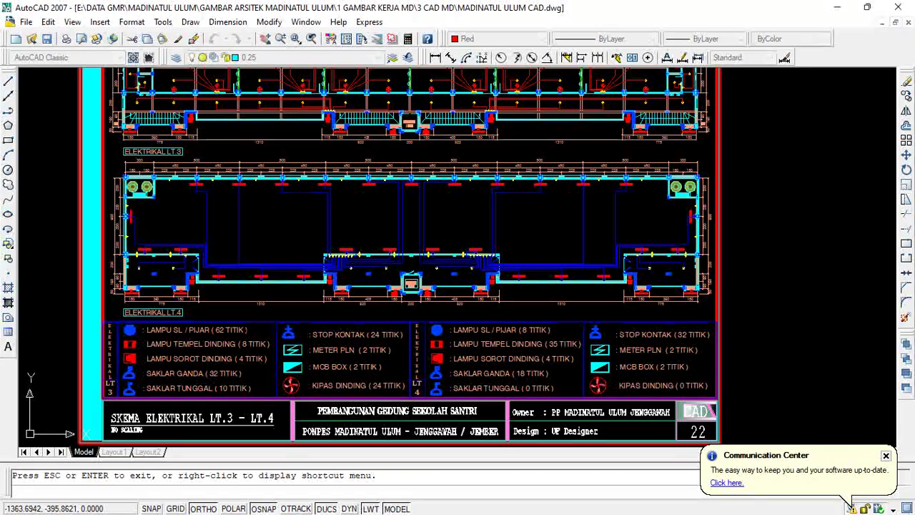
Step: Examine the door and window plan sheets, first for floors 1 and 2, and also for floors 3 and 4
middle_drag(500, 322, 492, 141)
middle_drag(472, 336, 492, 197)
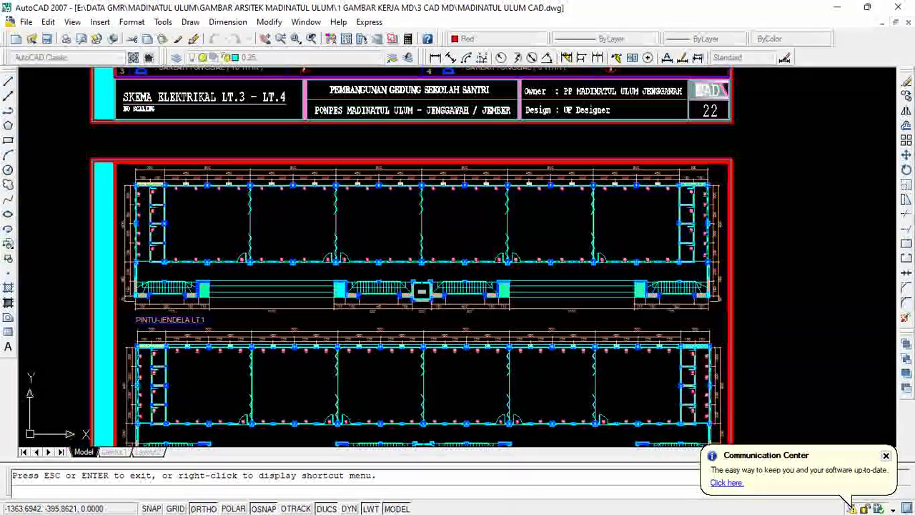
middle_drag(472, 308, 474, 226)
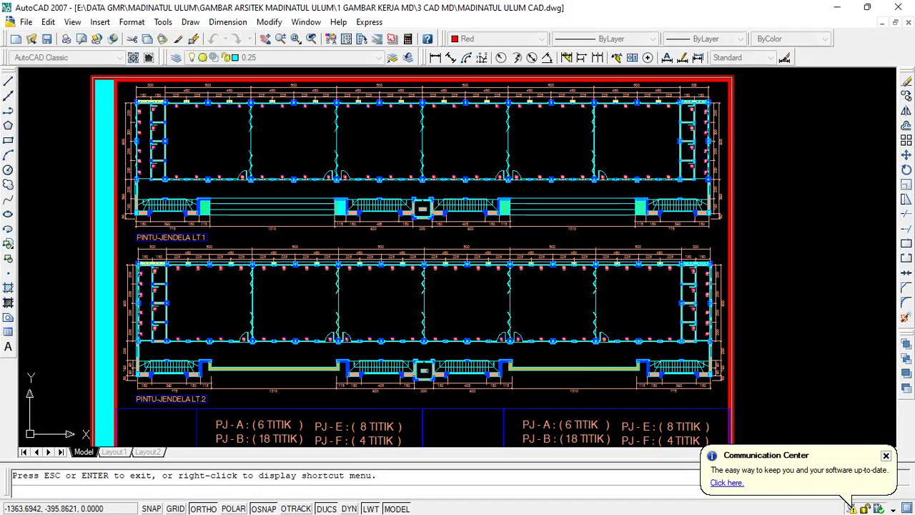
mouse_move(471, 336)
middle_down()
mouse_move(466, 266)
mouse_move(481, 204)
middle_up()
middle_drag(472, 379, 478, 96)
middle_drag(471, 286, 477, 209)
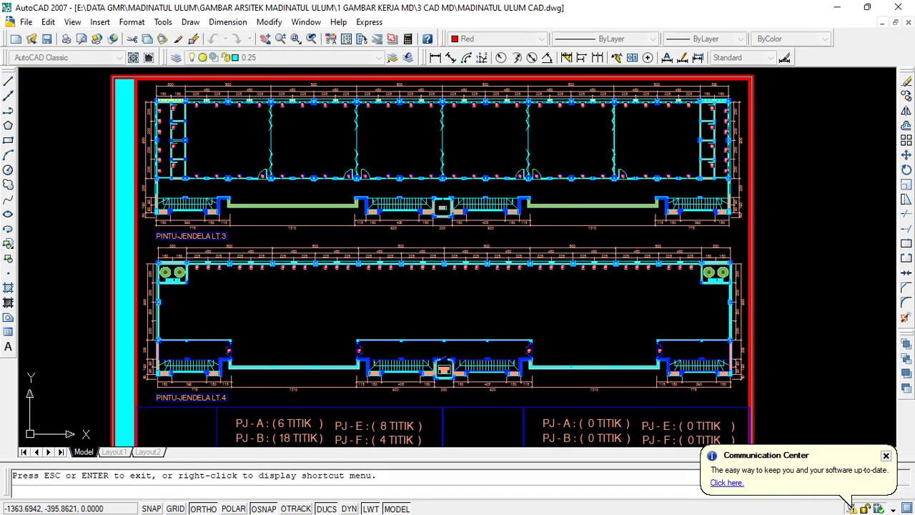
Step: Look back over the door and window and electrical sheets, ending in an empty area of model space beside them
mouse_move(477, 215)
middle_down()
mouse_move(449, 301)
mouse_move(454, 369)
middle_up()
mouse_move(490, 72)
middle_down()
mouse_move(450, 201)
mouse_move(114, 228)
mouse_move(61, 246)
mouse_move(25, 296)
mouse_move(19, 349)
mouse_move(69, 409)
mouse_move(154, 448)
mouse_move(150, 492)
mouse_move(85, 486)
mouse_move(28, 401)
mouse_move(55, 414)
middle_up()
scroll(449, 201, down, 2)
scroll(450, 201, down, 2)
mouse_move(185, 143)
middle_down()
mouse_move(393, 243)
mouse_move(431, 296)
mouse_move(464, 393)
mouse_move(432, 329)
mouse_move(438, 268)
middle_up()
scroll(264, 279, up, 5)
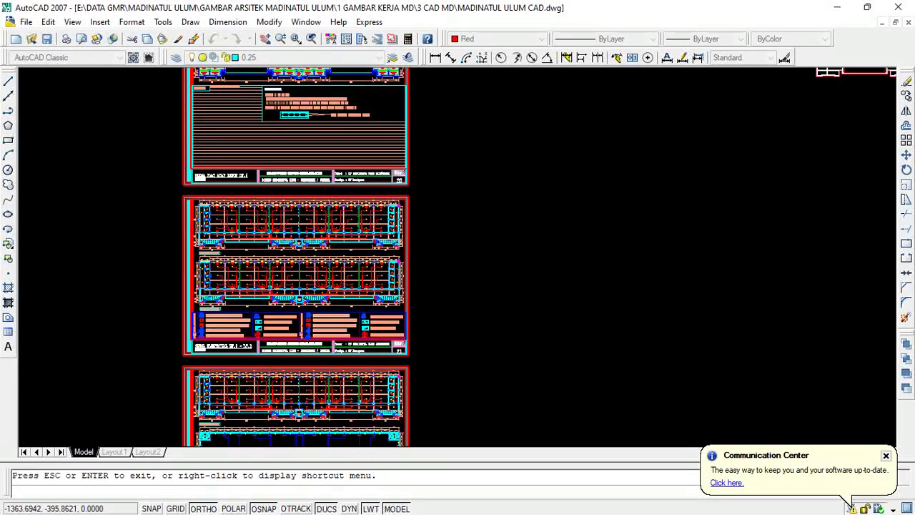
mouse_move(608, 300)
middle_down()
mouse_move(447, 281)
mouse_move(161, 202)
mouse_move(69, 189)
middle_up()
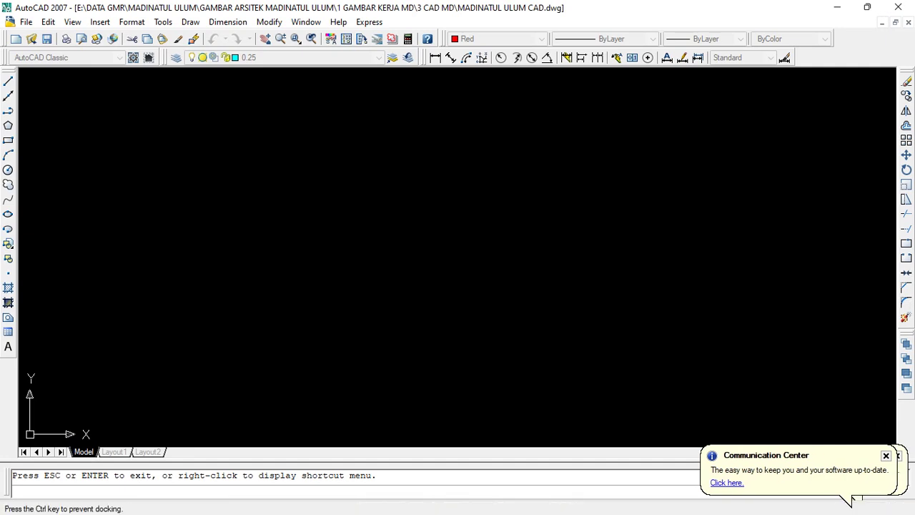
Step: Float the Modify toolbar over the drawing area and dock it back at its edge, together with the Draw Order toolbar
drag(906, 70, 517, 190)
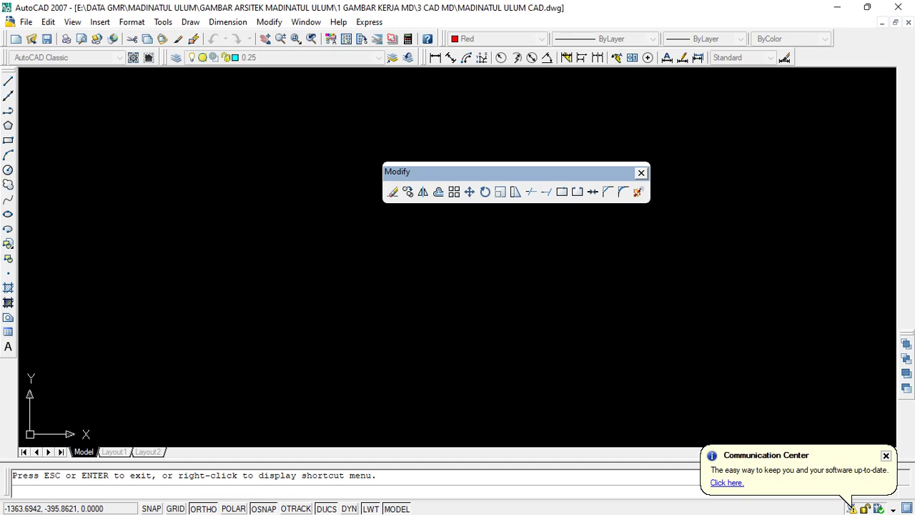
drag(501, 172, 887, 277)
drag(894, 153, 905, 154)
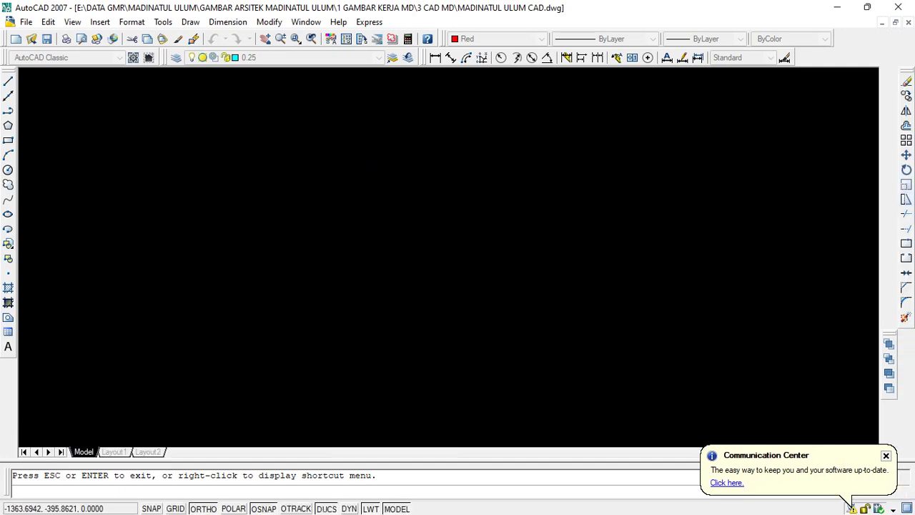
key(Escape)
mouse_move(878, 332)
mouse_down()
mouse_move(868, 331)
mouse_move(887, 336)
mouse_up()
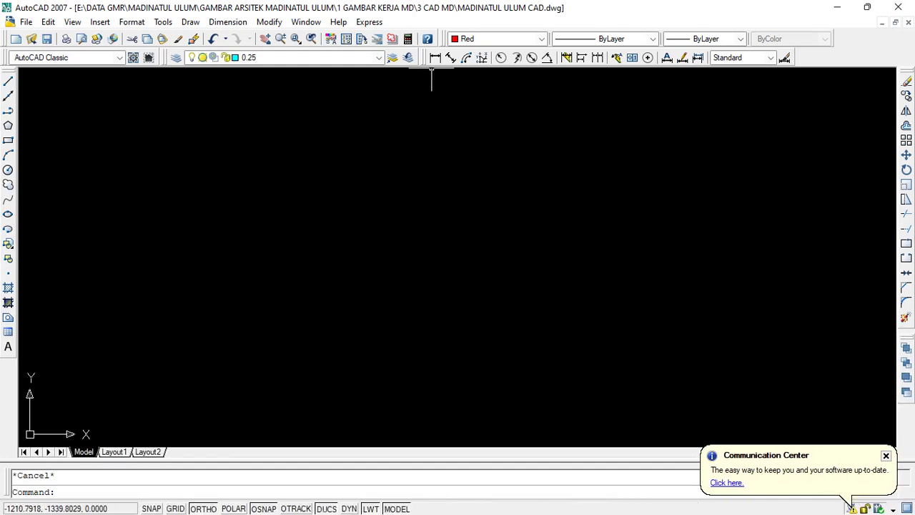
Step: Float the Dimension toolbar and the Properties toolbar in turn and dock each back in its row
drag(428, 58, 236, 160)
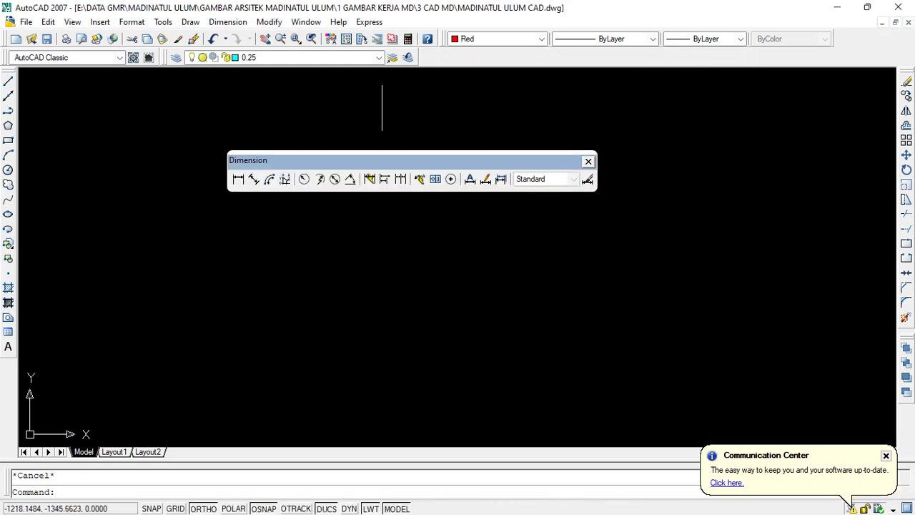
drag(401, 160, 598, 63)
drag(430, 58, 431, 58)
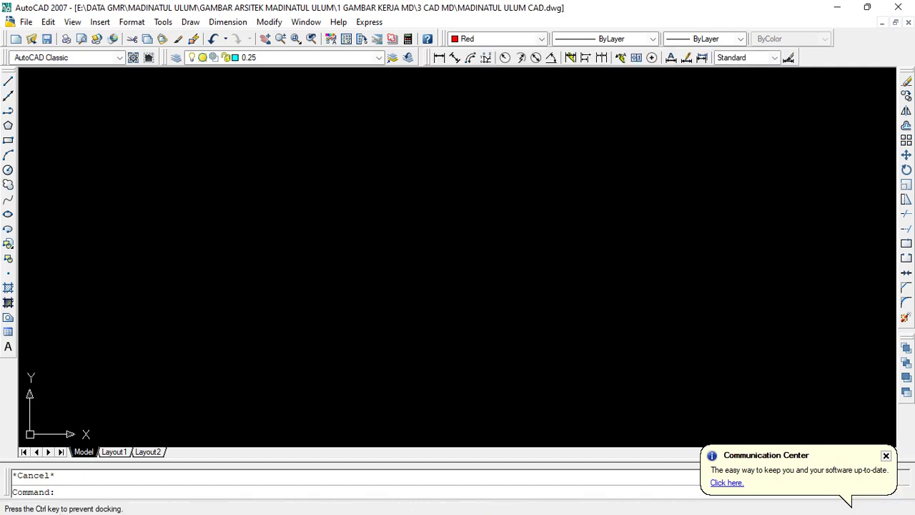
drag(429, 172, 436, 122)
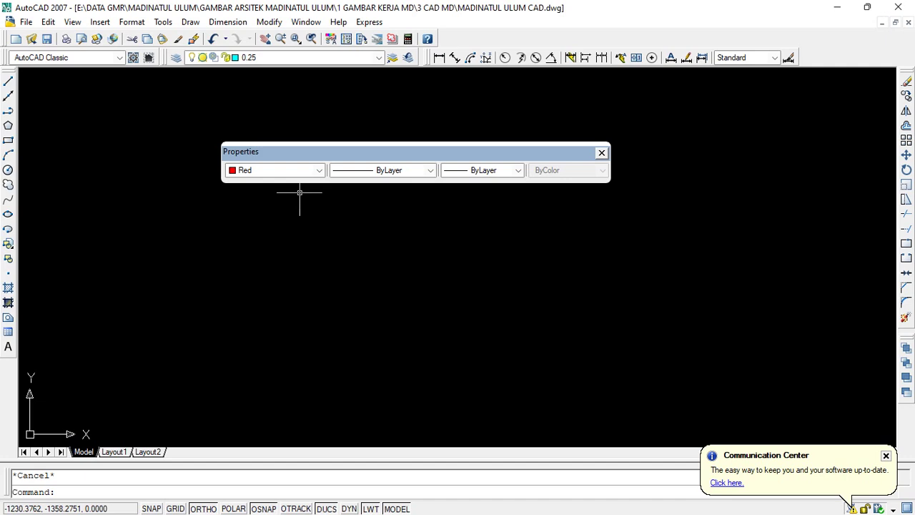
mouse_move(414, 152)
mouse_down()
mouse_move(557, 79)
mouse_move(544, 32)
mouse_move(637, 40)
mouse_up()
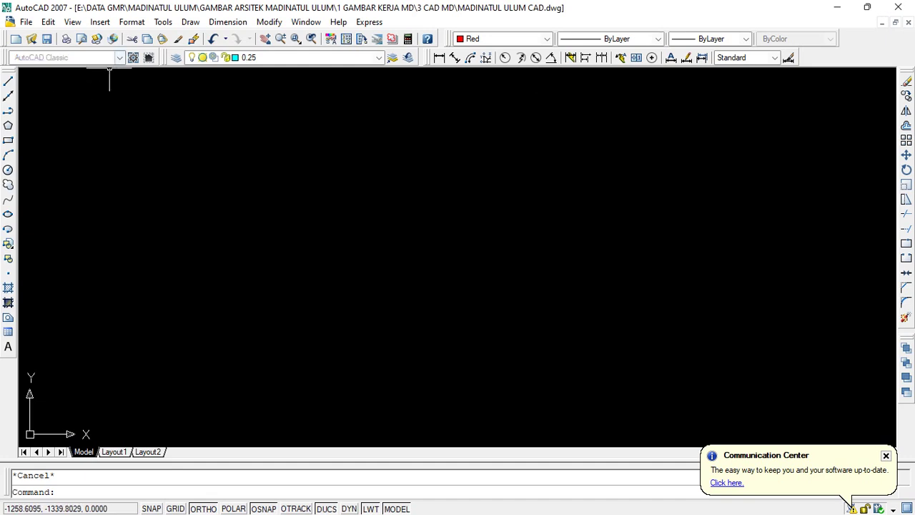
Step: Float and re-dock the Layers and Draw toolbars, and realign the Draw Order toolbar with the Modify toolbar
mouse_move(165, 58)
mouse_down()
mouse_move(42, 87)
mouse_move(55, 143)
mouse_up()
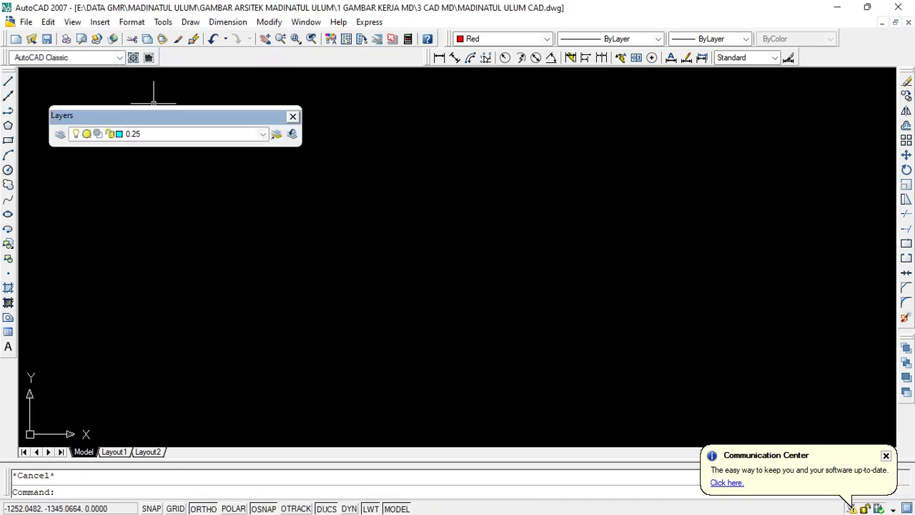
drag(154, 114, 256, 56)
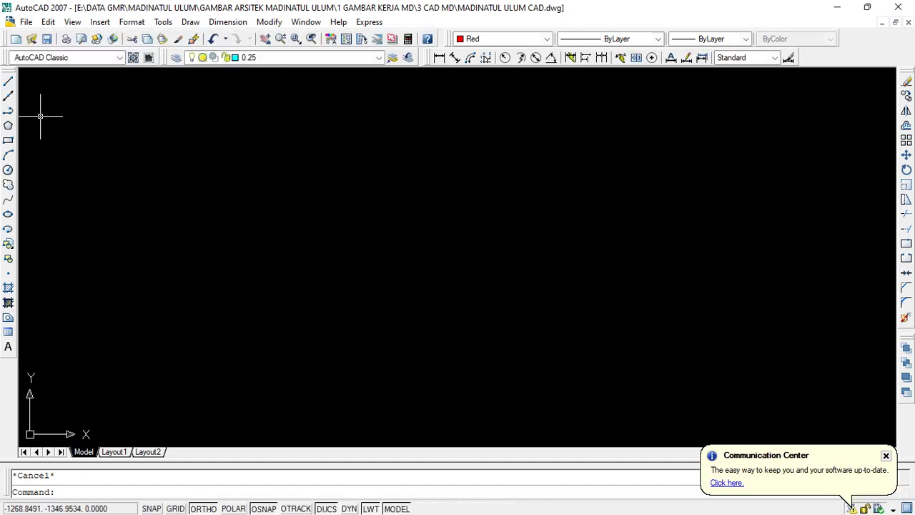
mouse_move(8, 71)
mouse_down()
mouse_move(159, 141)
mouse_move(159, 162)
mouse_up()
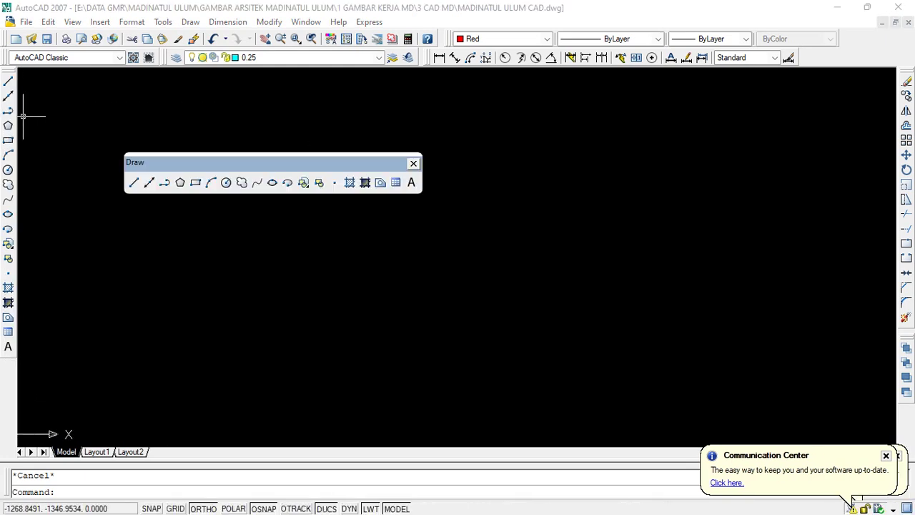
mouse_move(226, 163)
mouse_down()
mouse_move(11, 187)
mouse_move(9, 172)
mouse_up()
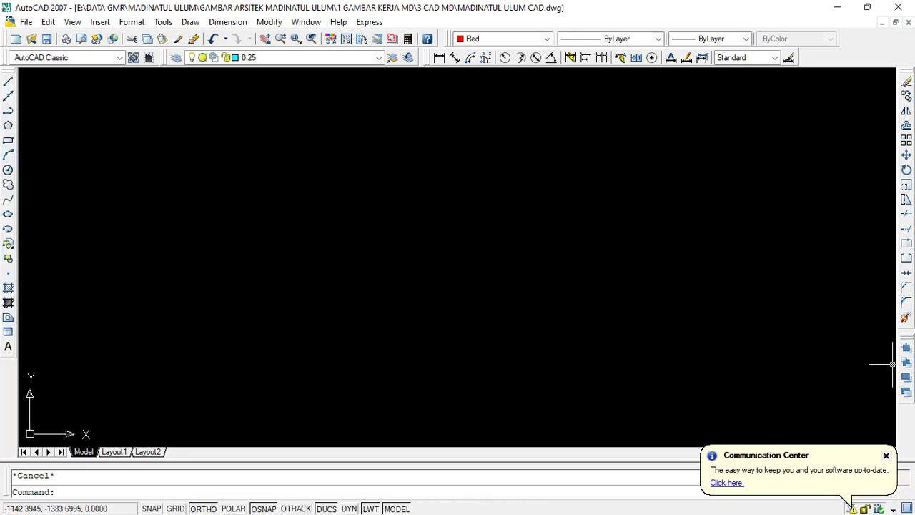
mouse_move(905, 341)
mouse_down()
mouse_move(688, 314)
mouse_move(708, 296)
mouse_move(793, 319)
mouse_move(905, 385)
mouse_up()
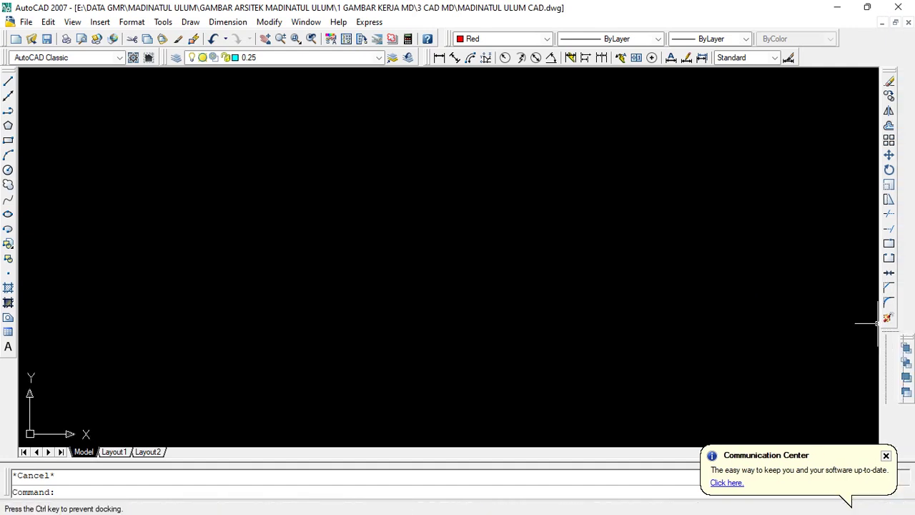
drag(876, 323, 880, 321)
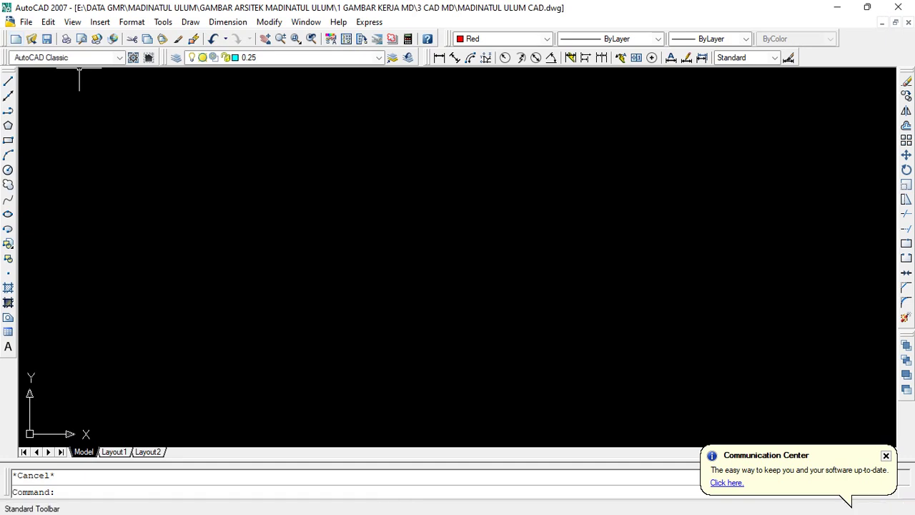
Step: Float the Standard and Workspaces toolbars over the drawing area and dock both back in their original rows
drag(6, 39, 401, 133)
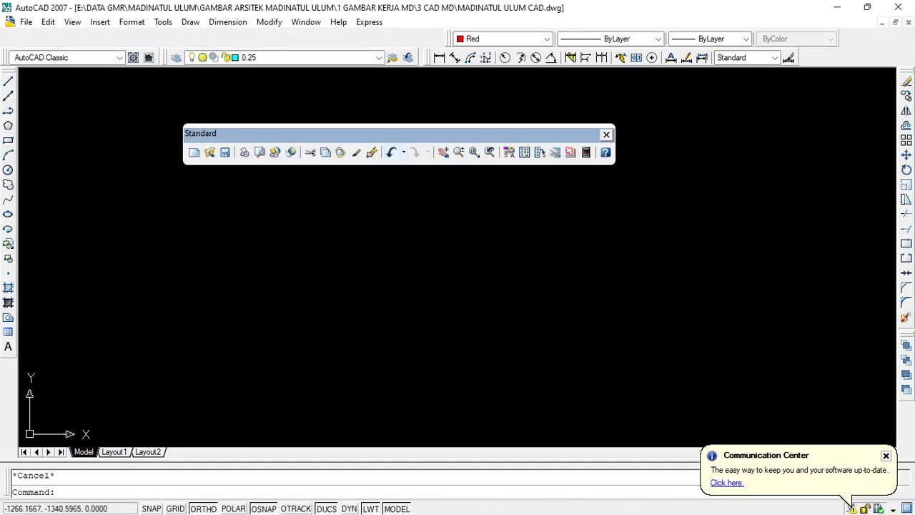
drag(5, 58, 298, 230)
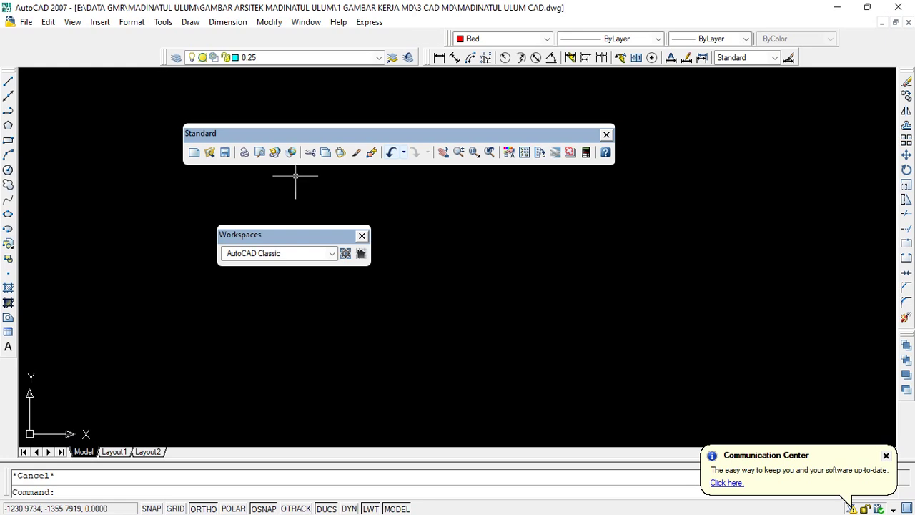
drag(287, 234, 287, 234)
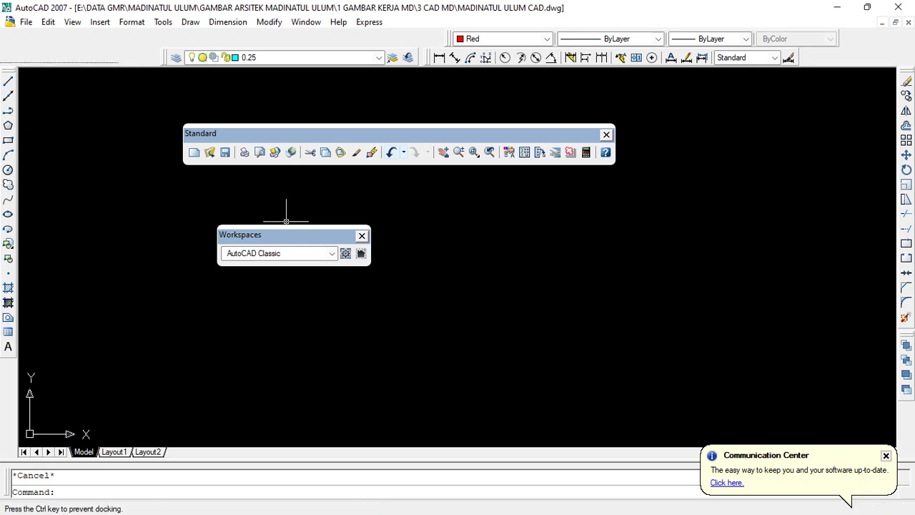
drag(31, 54, 31, 54)
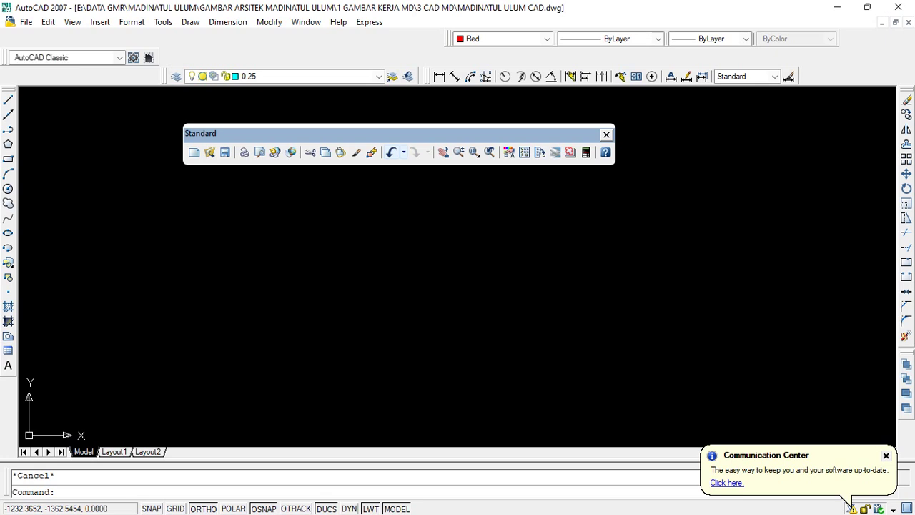
drag(300, 134, 300, 133)
drag(6, 76, 6, 73)
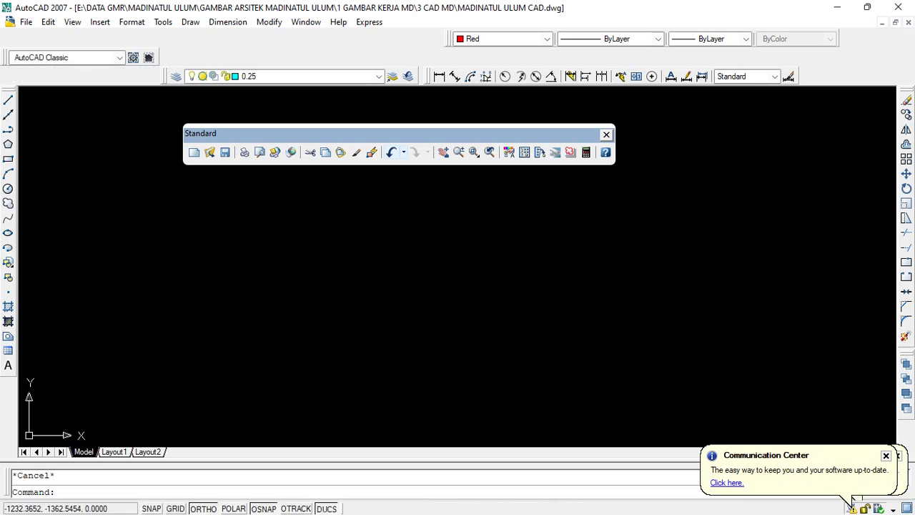
drag(203, 134, 307, 64)
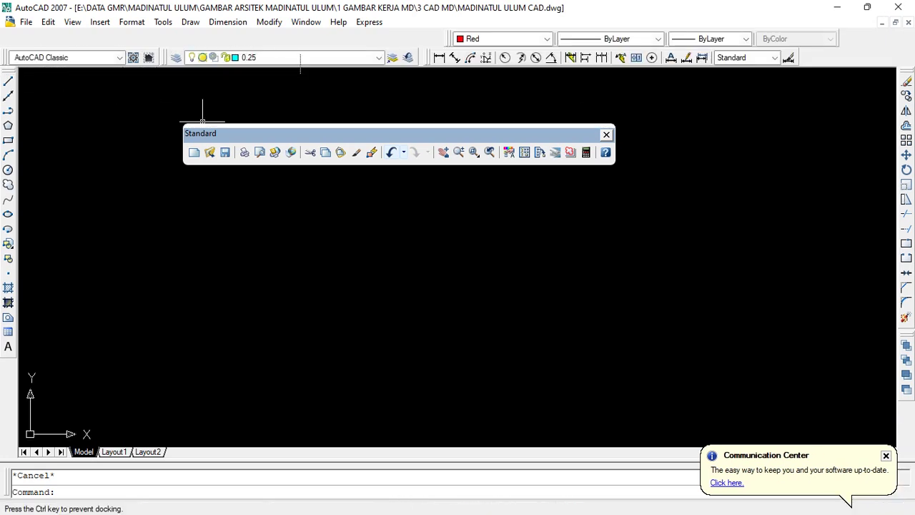
drag(24, 30, 26, 38)
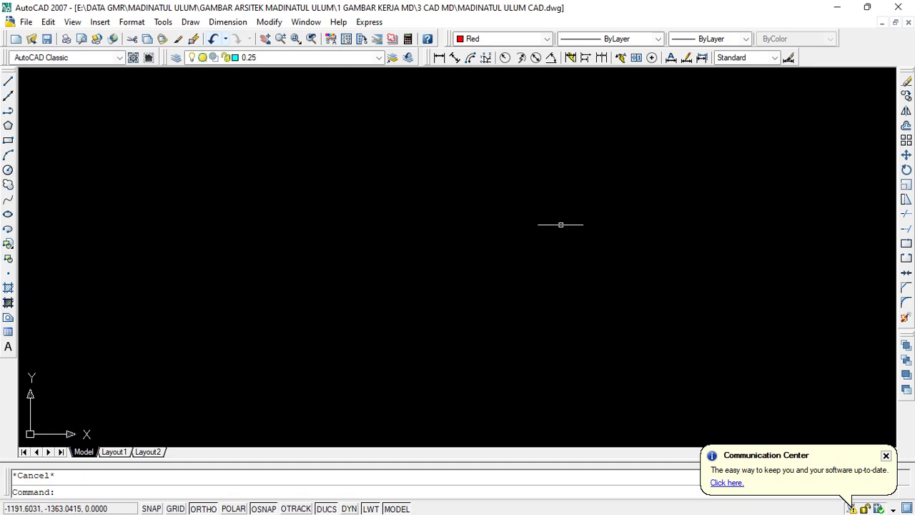
Step: Review the floor 1 and 2 electrical plans and symbol legend on sheet 21, including the overall column of sheets
click(594, 171)
click(562, 122)
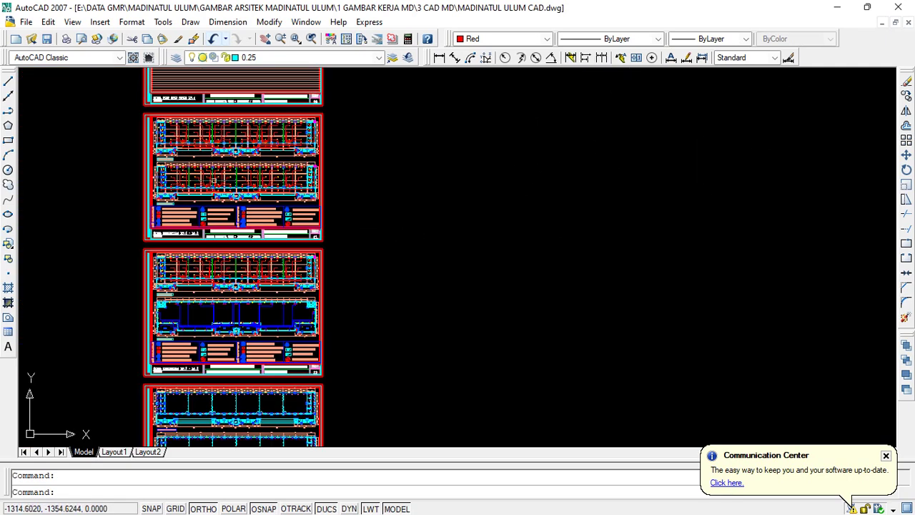
scroll(152, 149, up, 5)
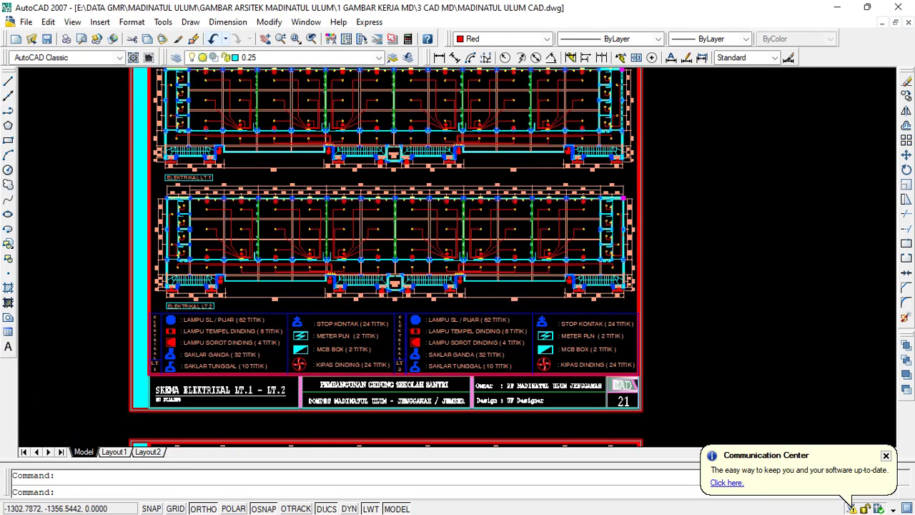
scroll(419, 209, down, 2)
scroll(420, 209, up, 2)
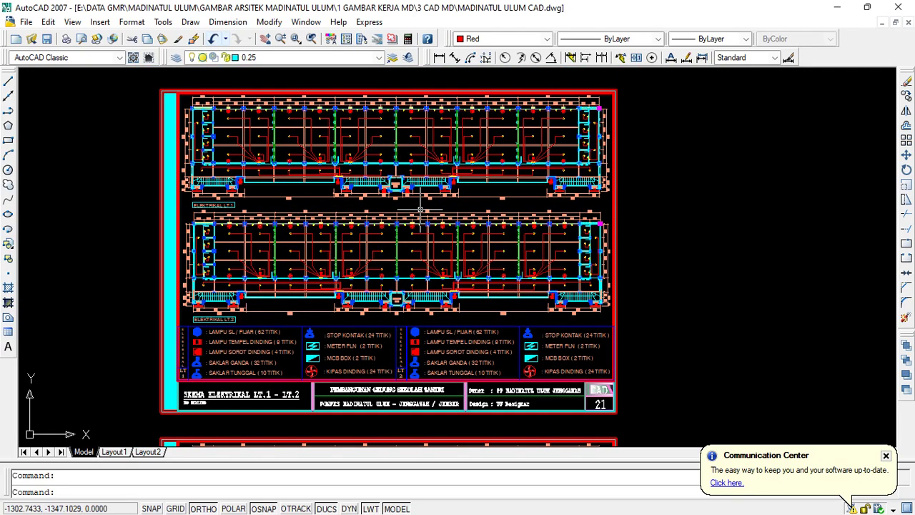
scroll(494, 183, down, 4)
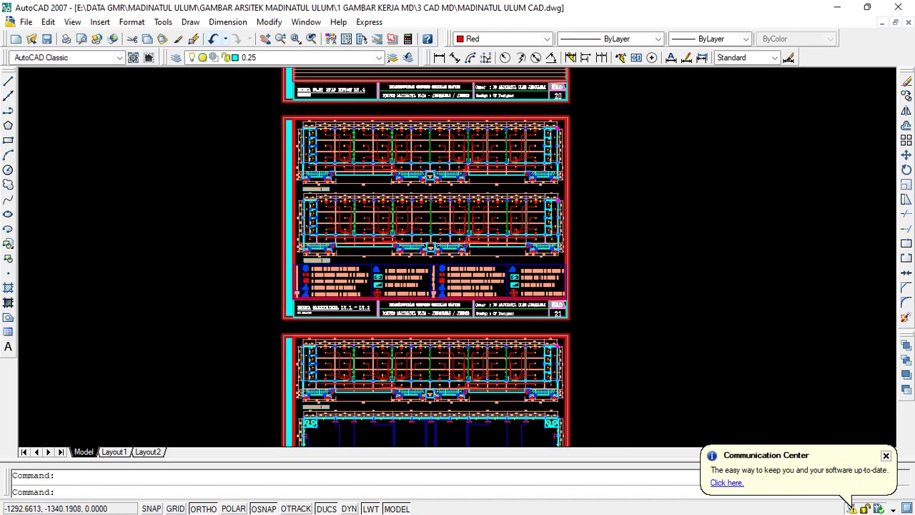
scroll(446, 178, up, 5)
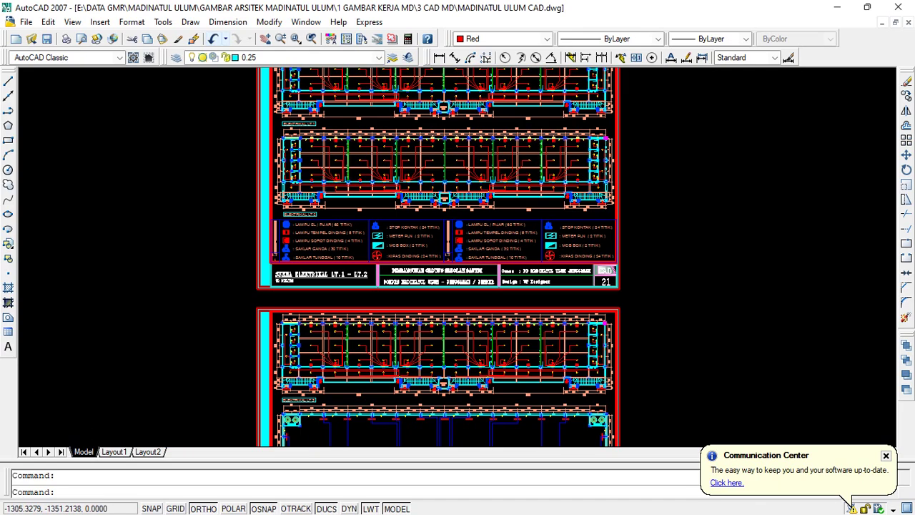
scroll(378, 396, down, 4)
scroll(419, 153, down, 8)
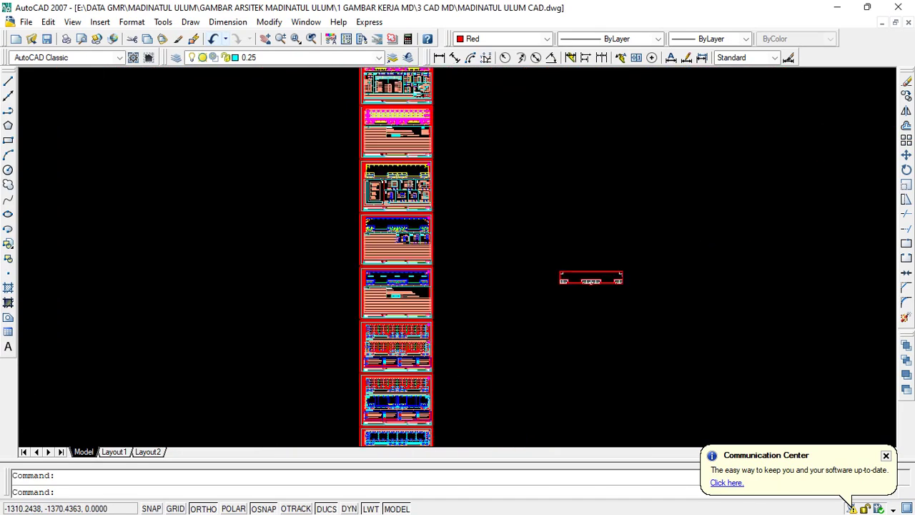
Step: Review the concrete slab sheets, including floor 2 sheet 14, and the floor 1 column details on sheet 09
scroll(419, 153, up, 6)
scroll(349, 184, up, 3)
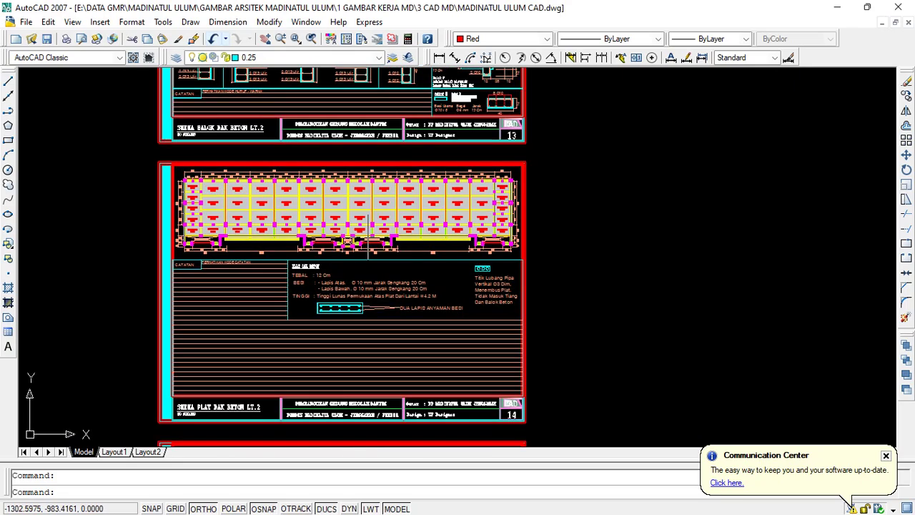
scroll(349, 184, down, 6)
scroll(349, 184, up, 5)
scroll(354, 103, up, 2)
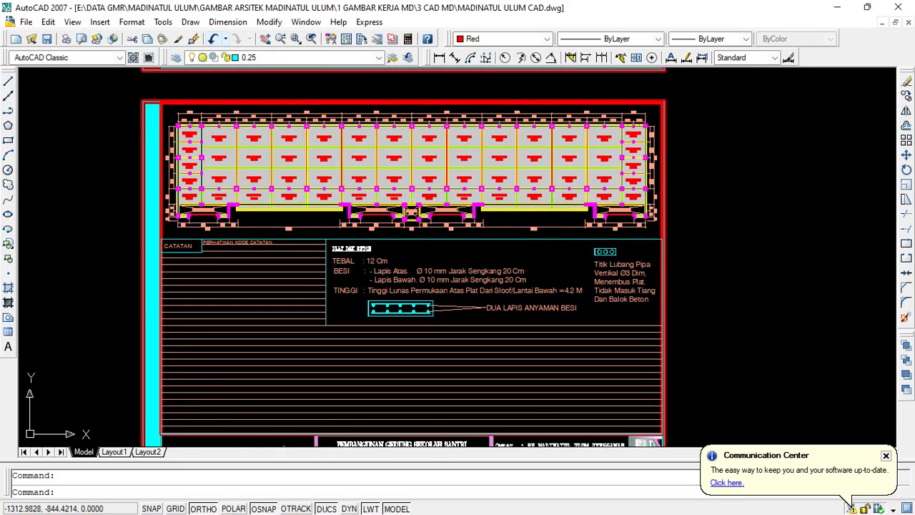
scroll(354, 103, down, 6)
scroll(370, 114, up, 4)
scroll(369, 114, up, 2)
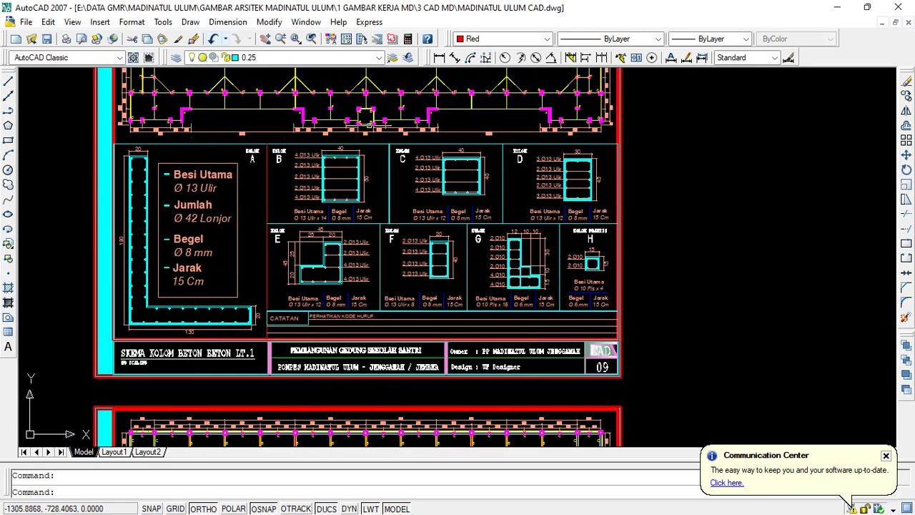
Step: Examine the concrete sloof plan on sheet 08, including the reinforcement details for Sloof A to Sloof F
scroll(342, 395, down, 4)
scroll(346, 230, up, 5)
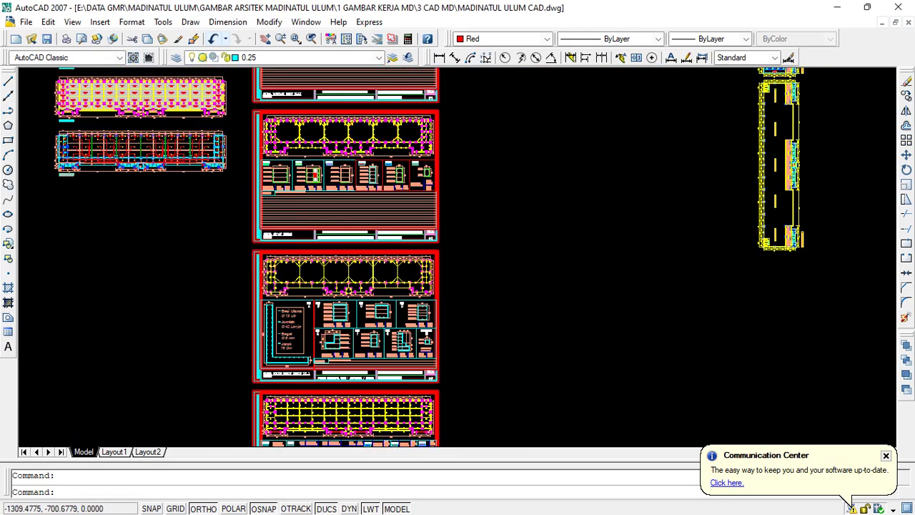
scroll(370, 296, down, 3)
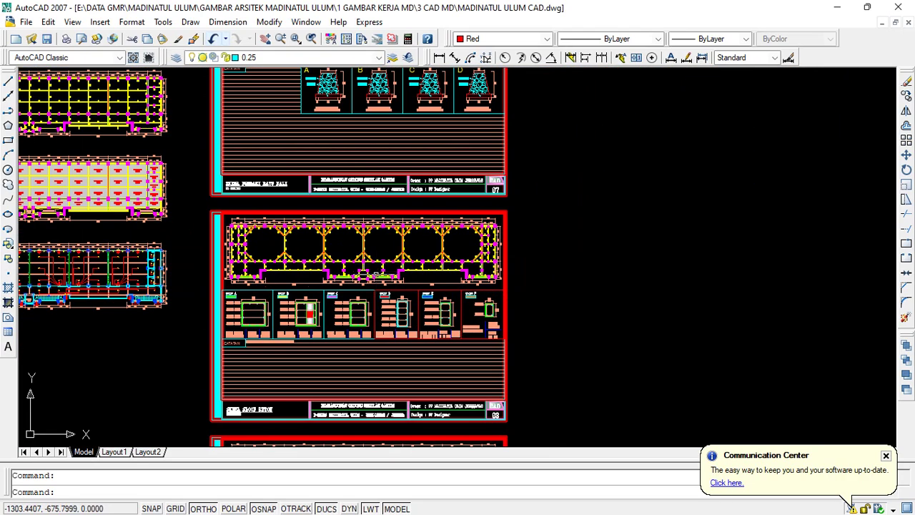
scroll(370, 295, up, 2)
scroll(370, 296, up, 2)
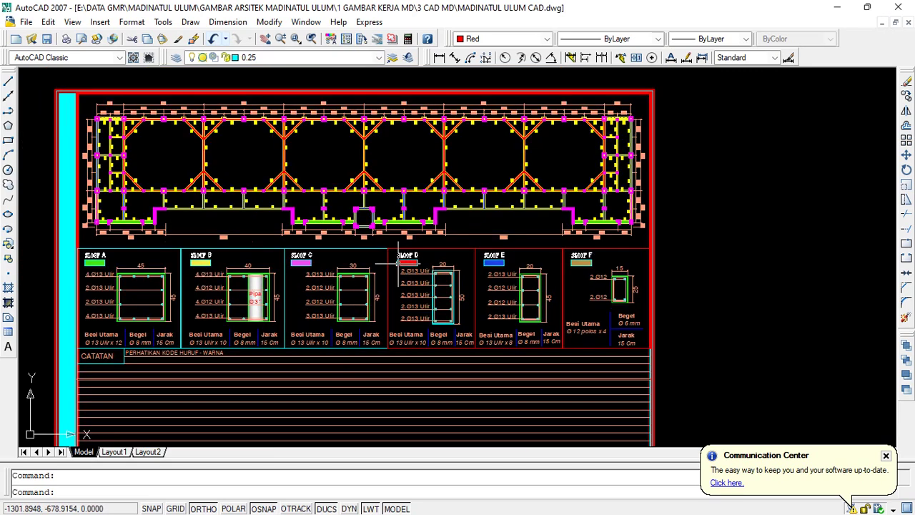
scroll(447, 122, down, 2)
scroll(429, 247, up, 2)
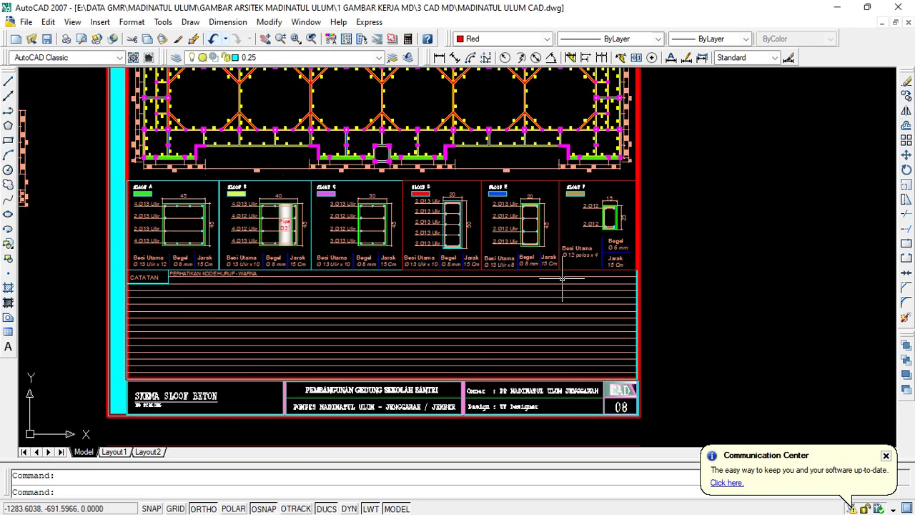
Step: Review the concrete sloof plan on sheet 08, the river stone foundation on sheet 07 and the concrete footing foundation on sheet 06
scroll(443, 312, down, 3)
scroll(420, 171, up, 3)
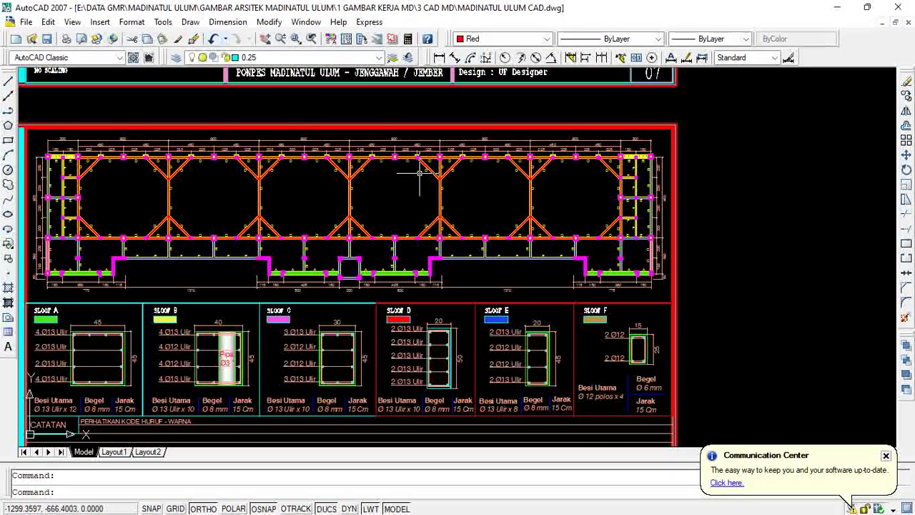
scroll(486, 168, down, 5)
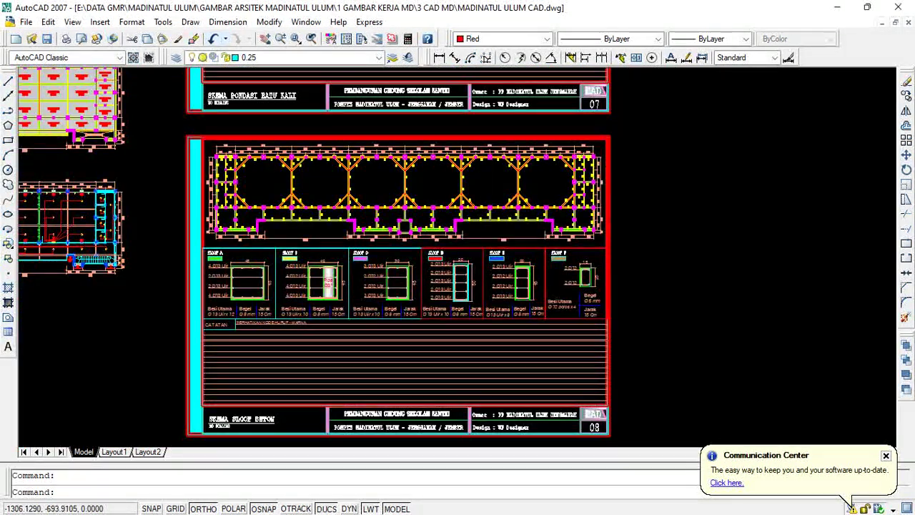
scroll(413, 189, up, 5)
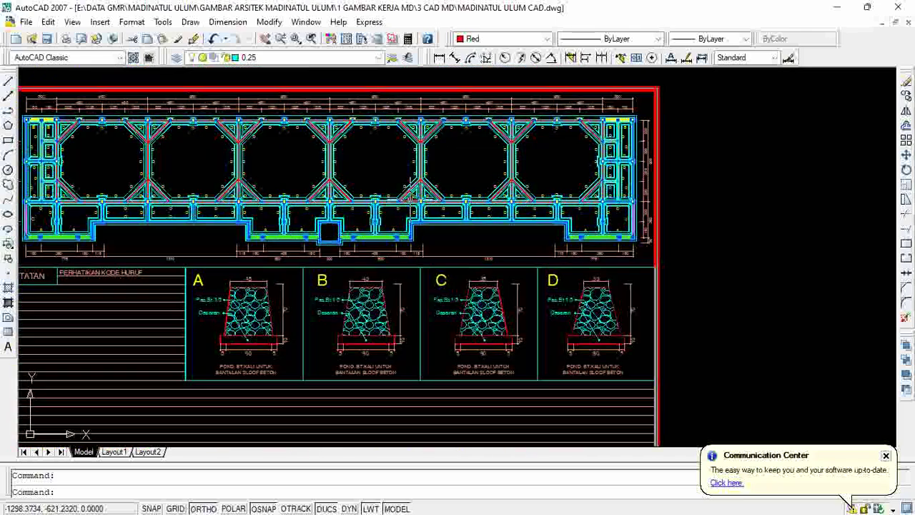
scroll(406, 356, down, 3)
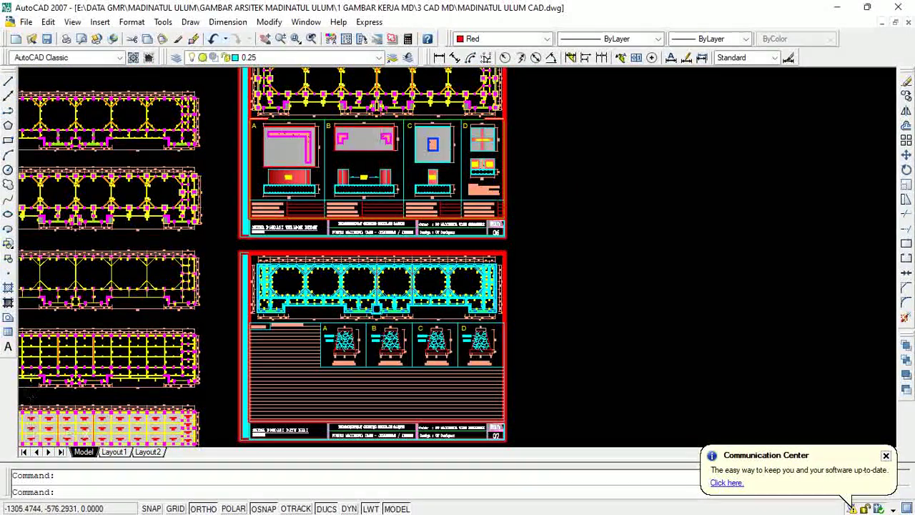
scroll(379, 117, up, 4)
Step: Examine the building sections on sheet 05 and the elevations on sheets 04 and 03, including the front view
scroll(380, 117, down, 5)
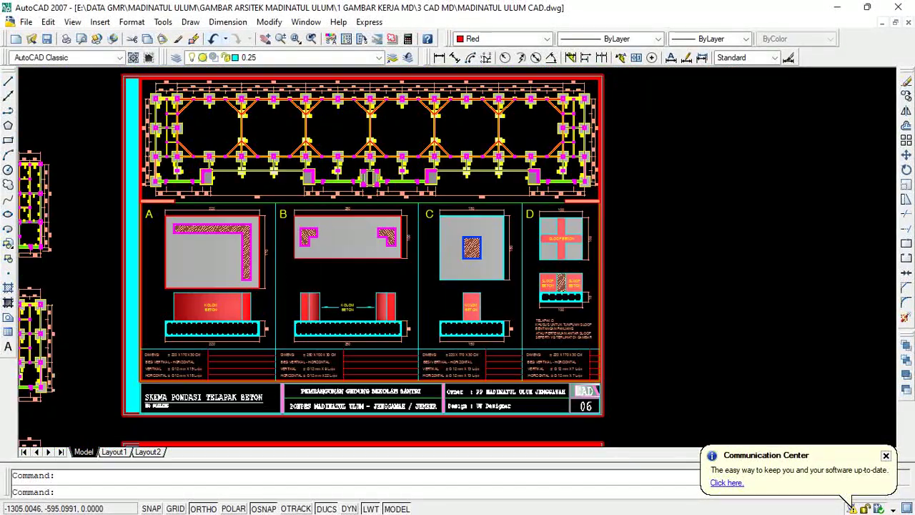
scroll(371, 127, up, 5)
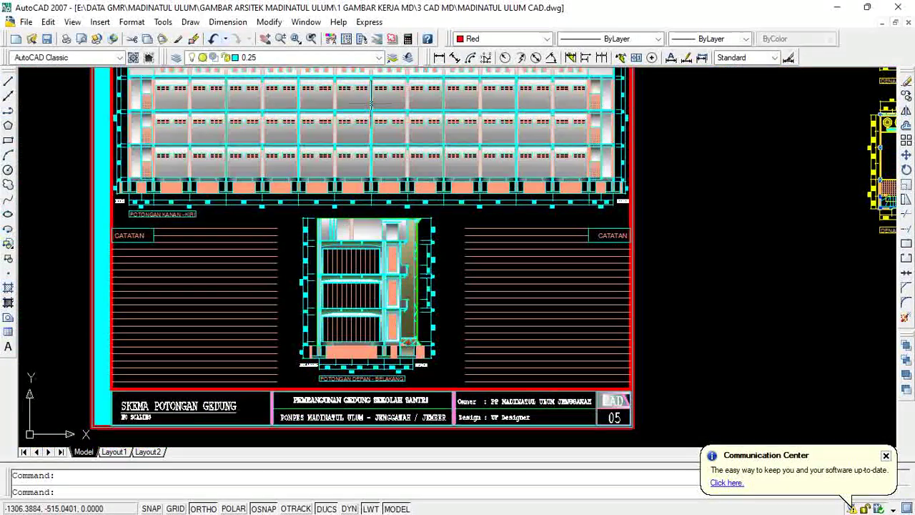
scroll(375, 315, down, 5)
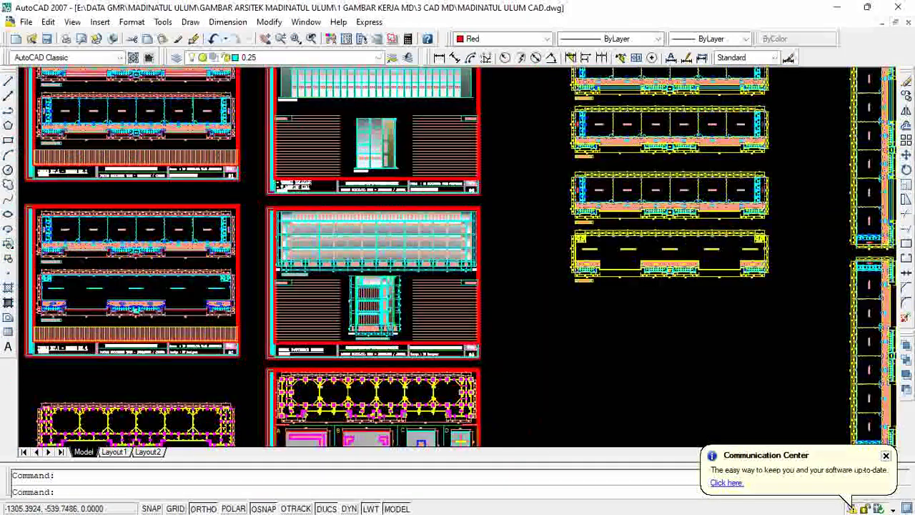
scroll(363, 77, up, 5)
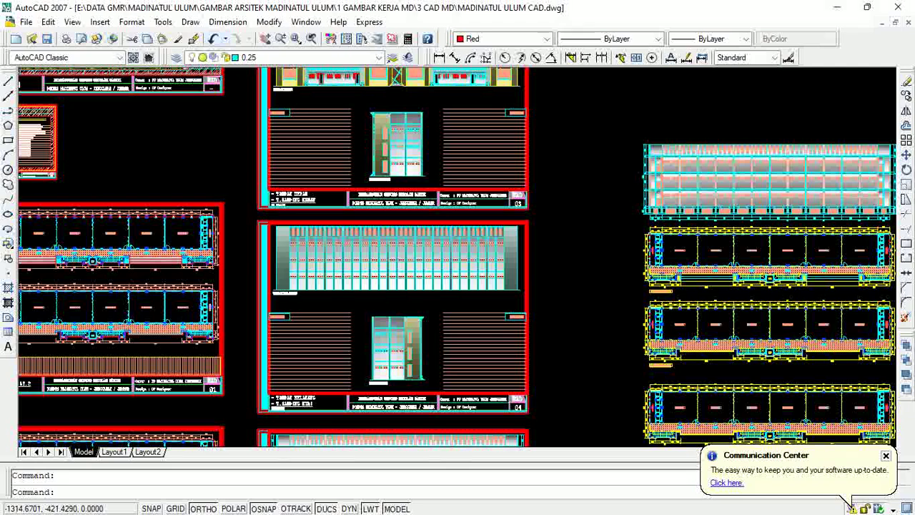
scroll(367, 302, down, 4)
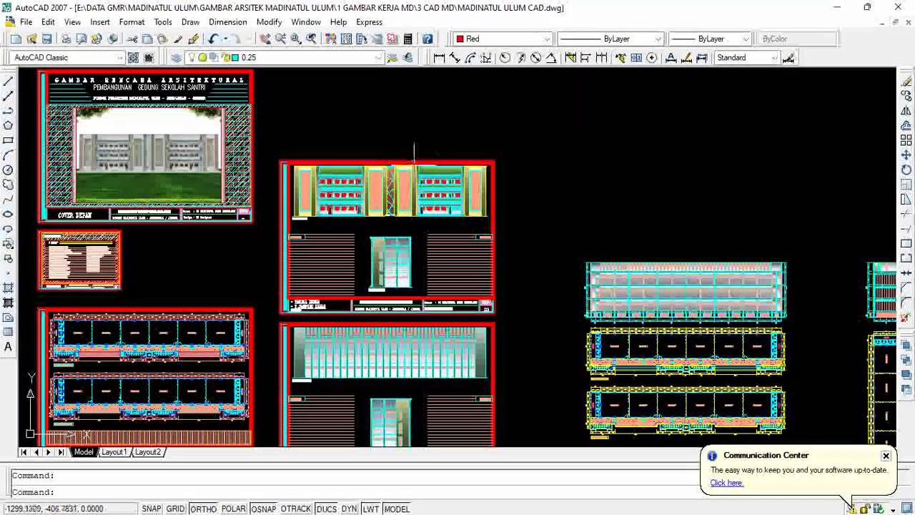
scroll(415, 170, up, 4)
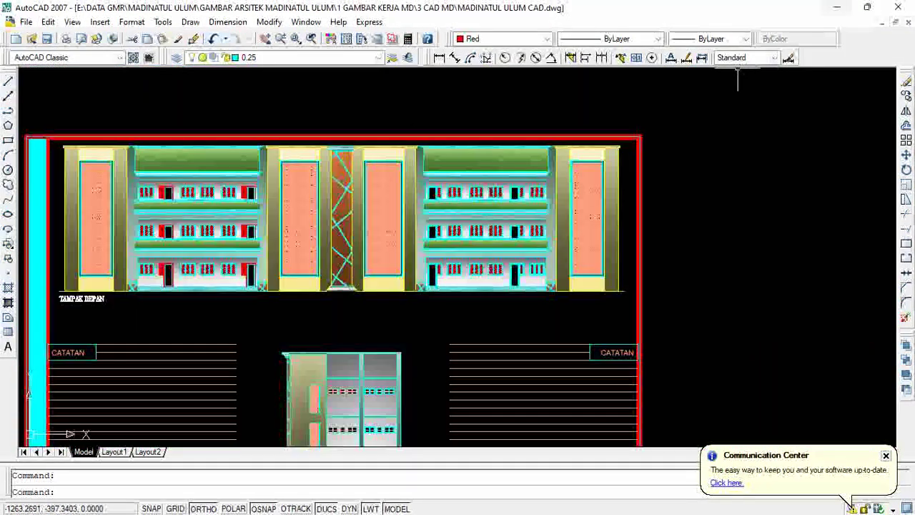